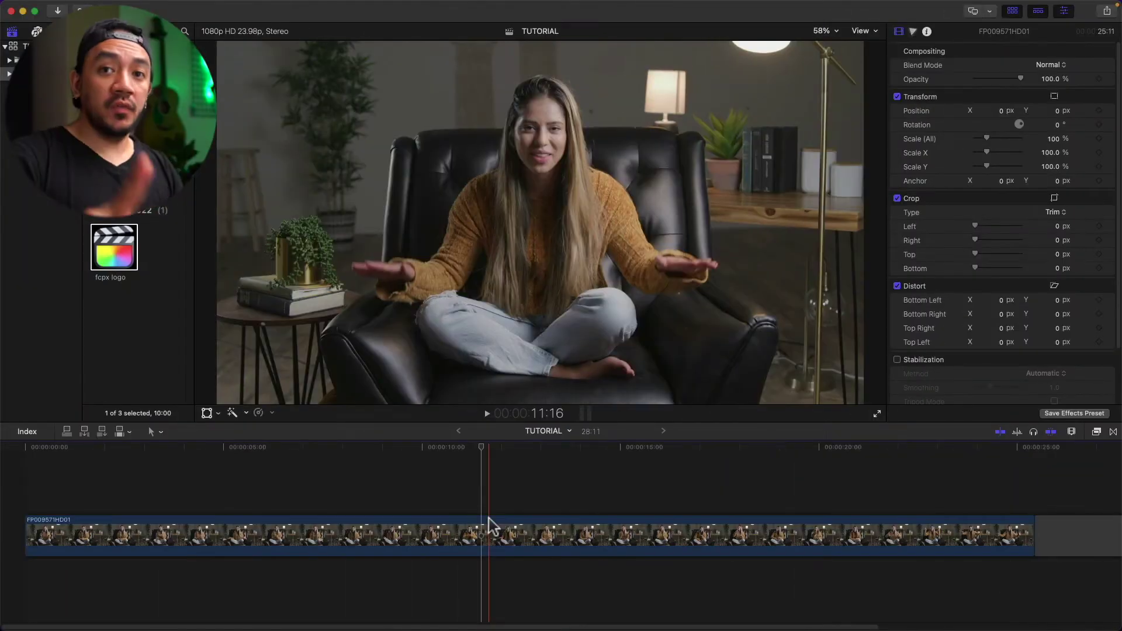
- Select the interview clip and park the playhead in the middle of it
left_click(414, 539)
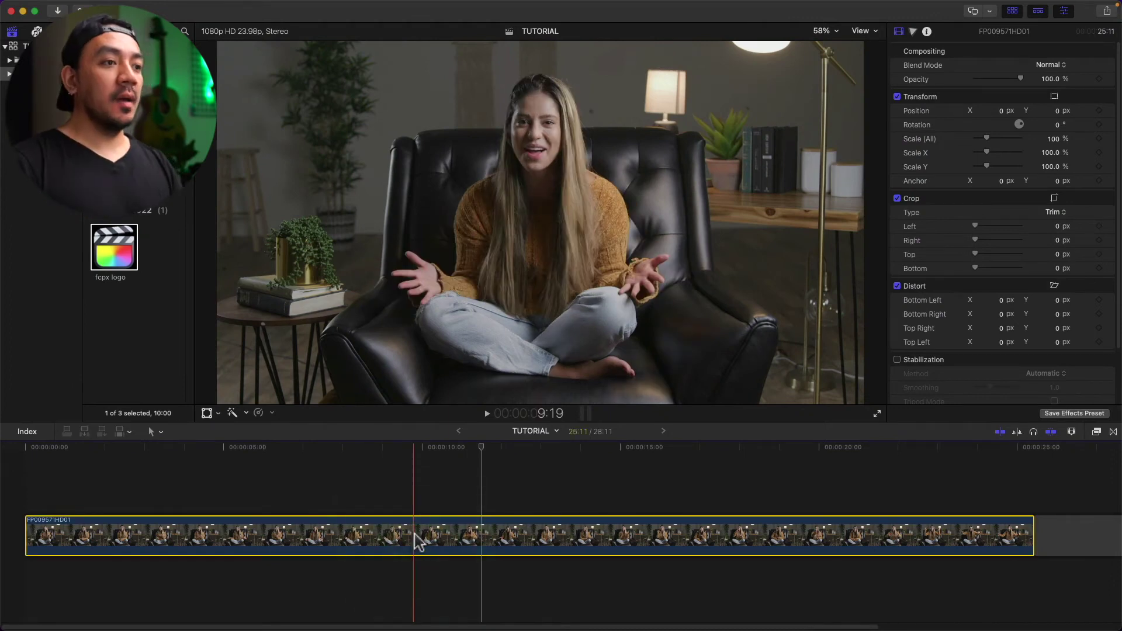
left_click(462, 454)
- Return the playhead to 00:00 and set a starting Position keyframe on the interview clip
left_click_drag(465, 454, 24, 455)
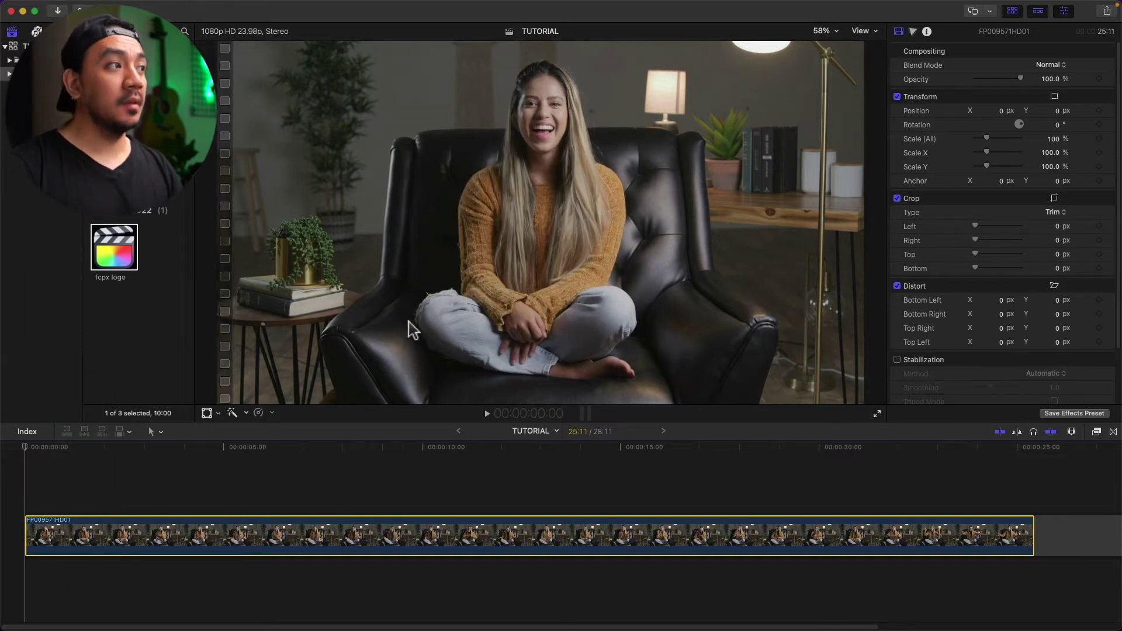
left_click(1100, 111)
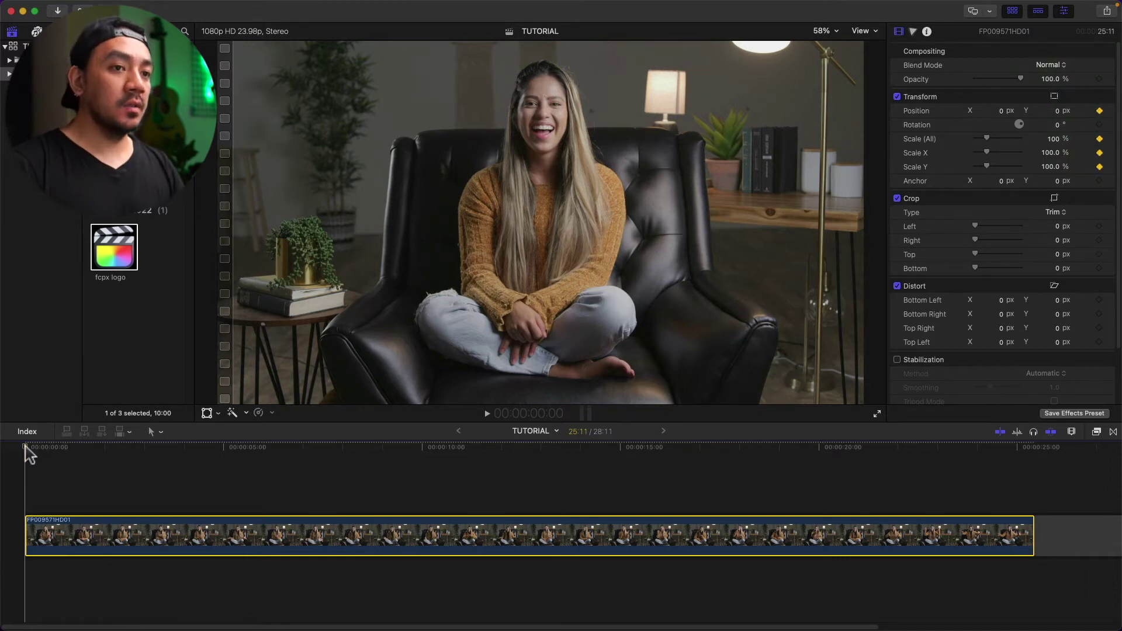
- Add Position and Scale keyframes at 3:06, 9:13 and the clip's last frame (25:11)
left_click_drag(26, 449, 154, 448)
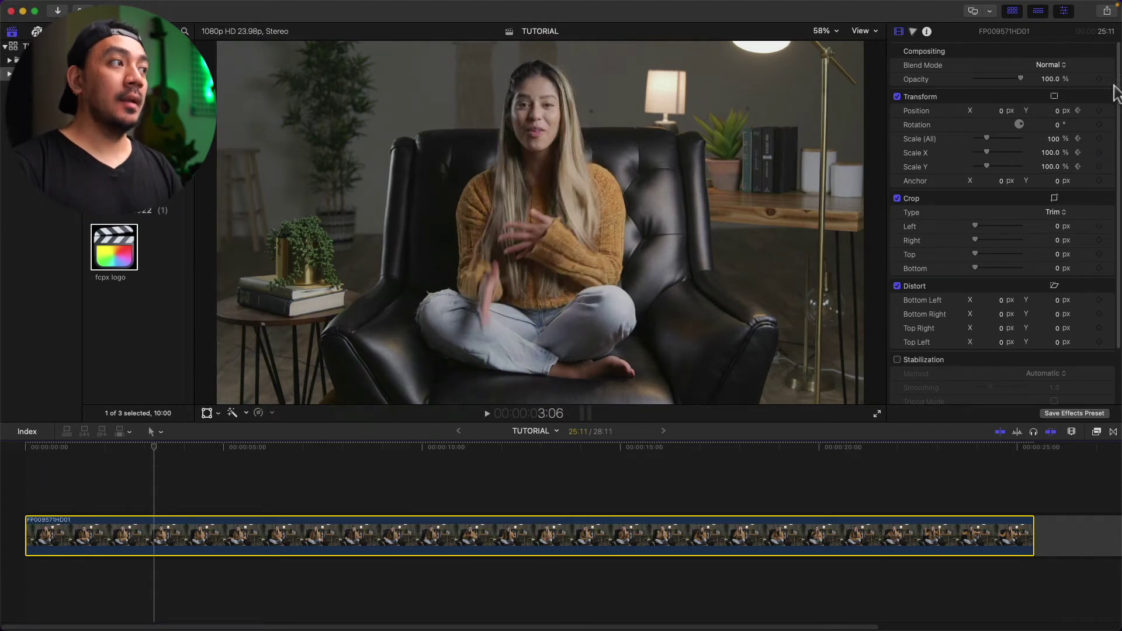
left_click(1099, 110)
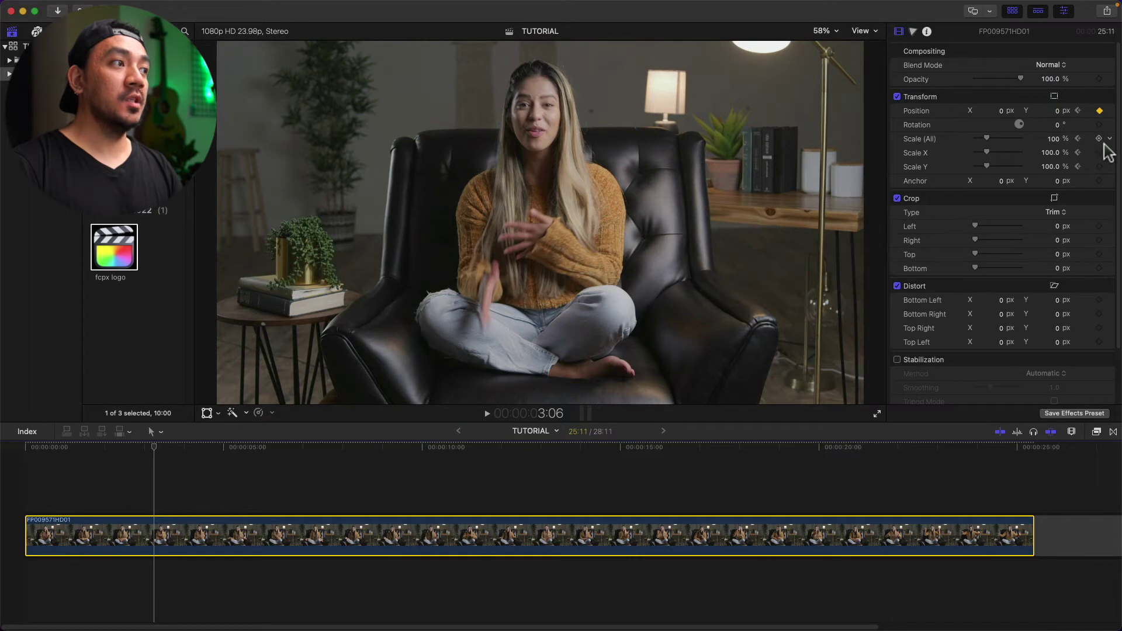
left_click(1101, 139)
left_click_drag(154, 449, 403, 450)
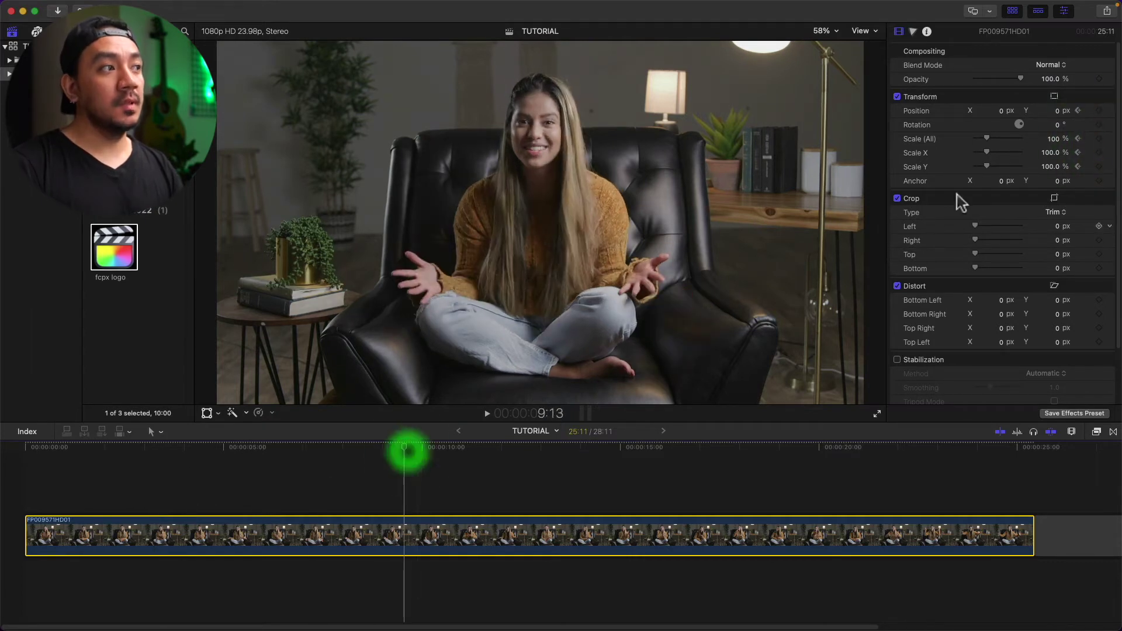
left_click(1099, 110)
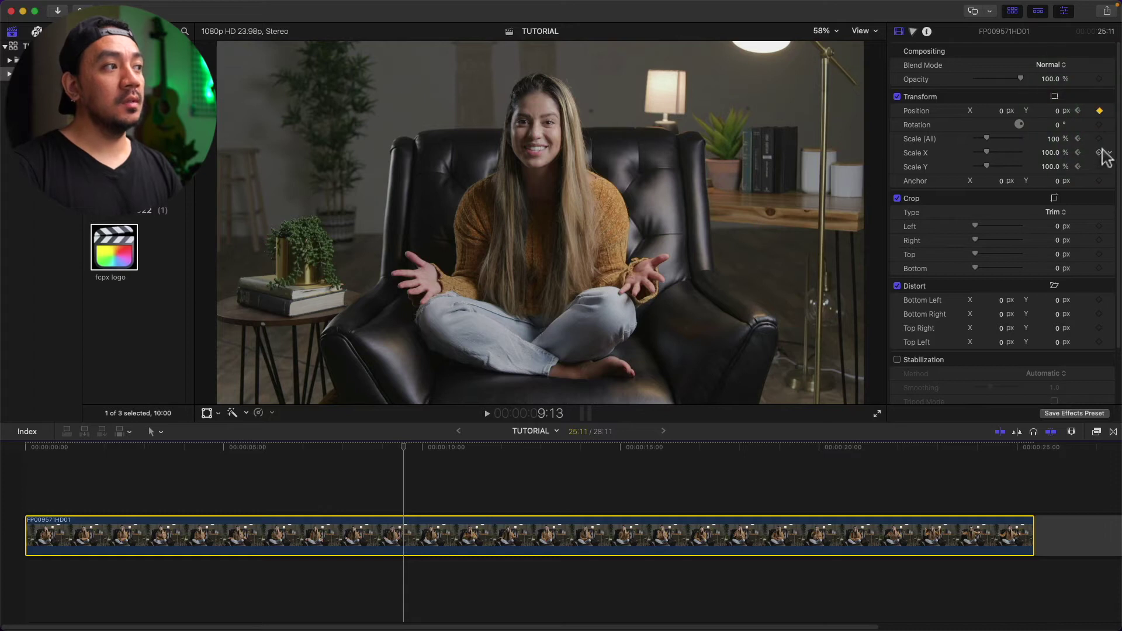
left_click(1099, 139)
left_click_drag(404, 446, 1031, 430)
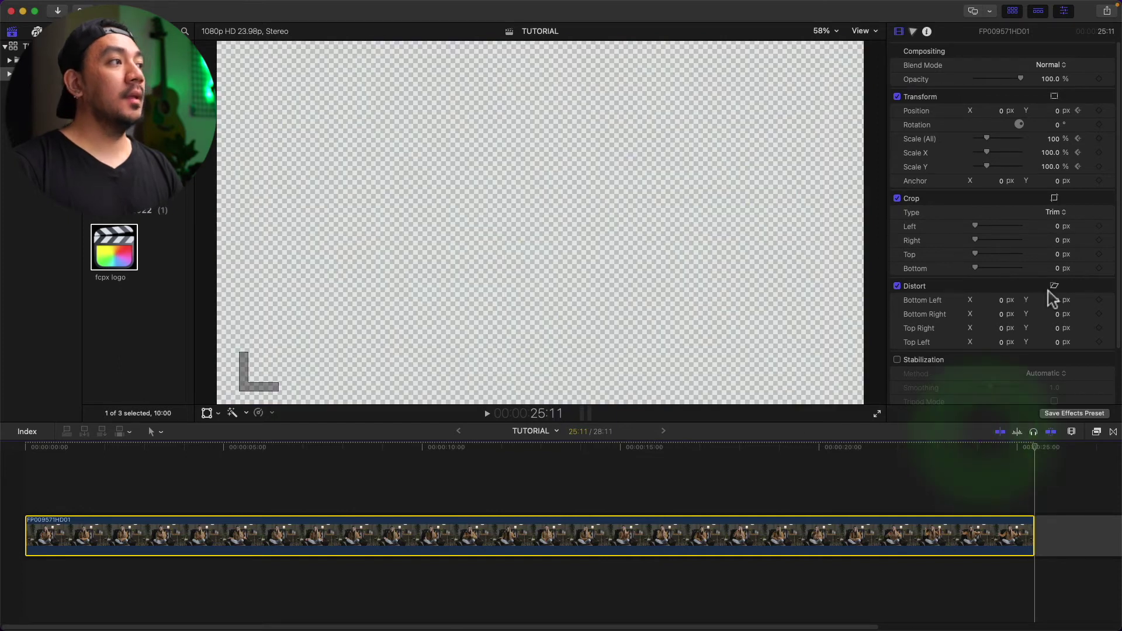
left_click(1098, 111)
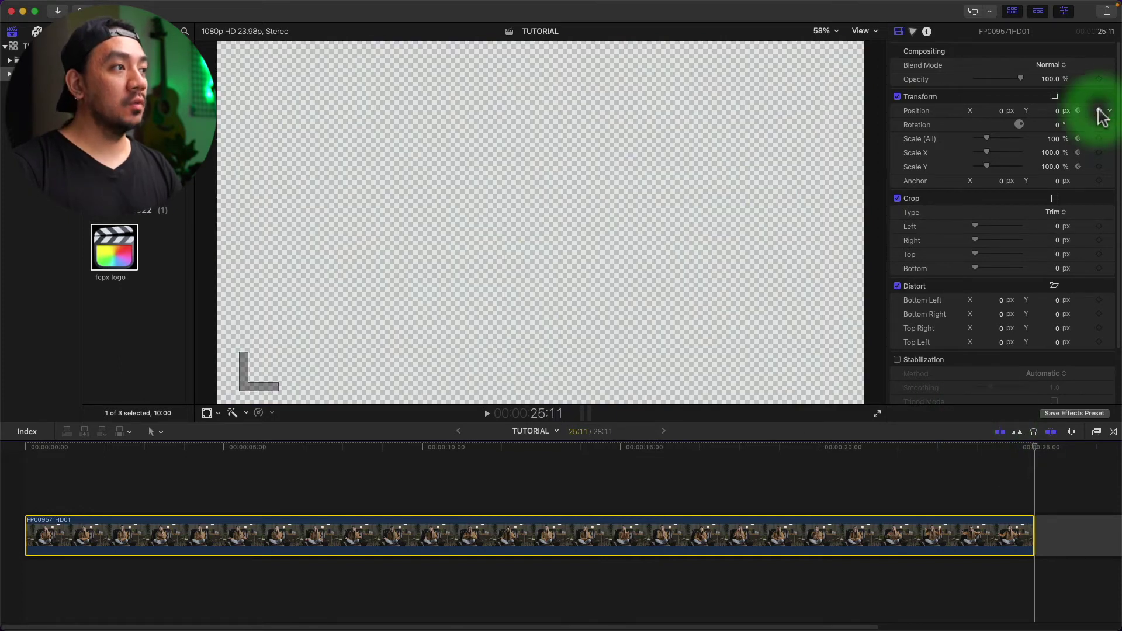
left_click(1099, 138)
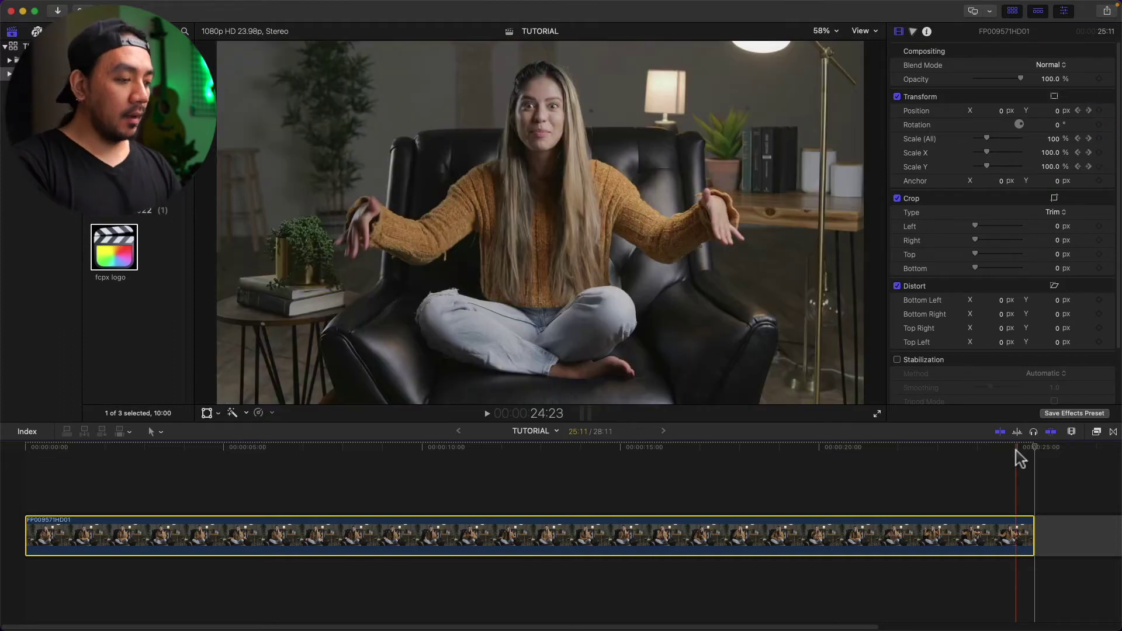
key("Left")
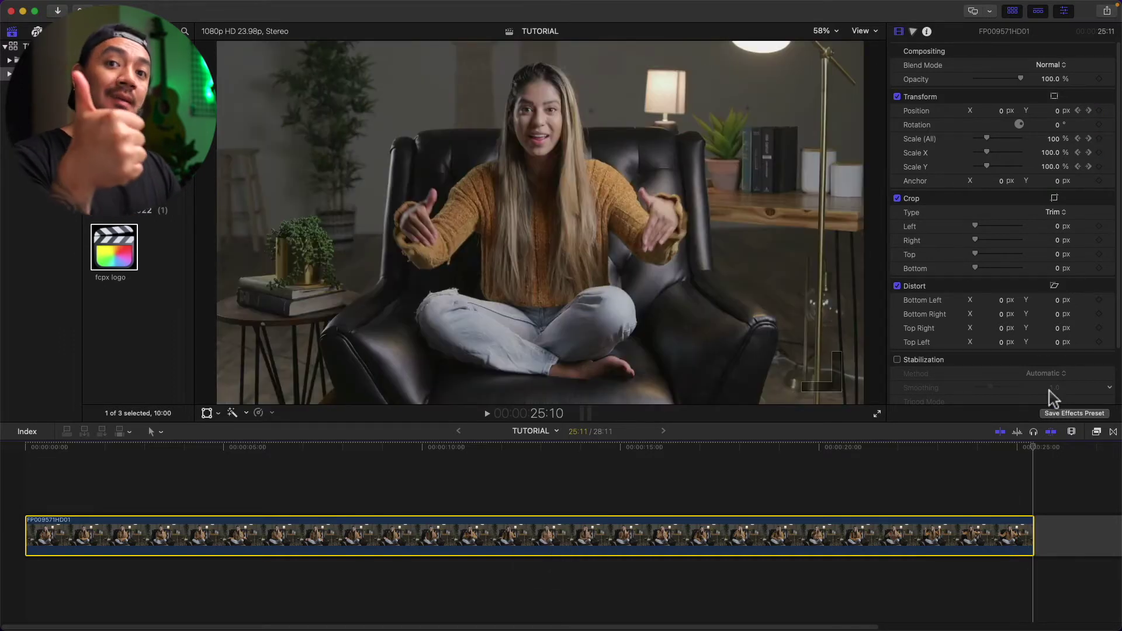
- Step through the Scale keyframes and land the playhead on the 3:06 keyframe
left_click(1078, 138)
left_click(1078, 138)
left_click(1088, 138)
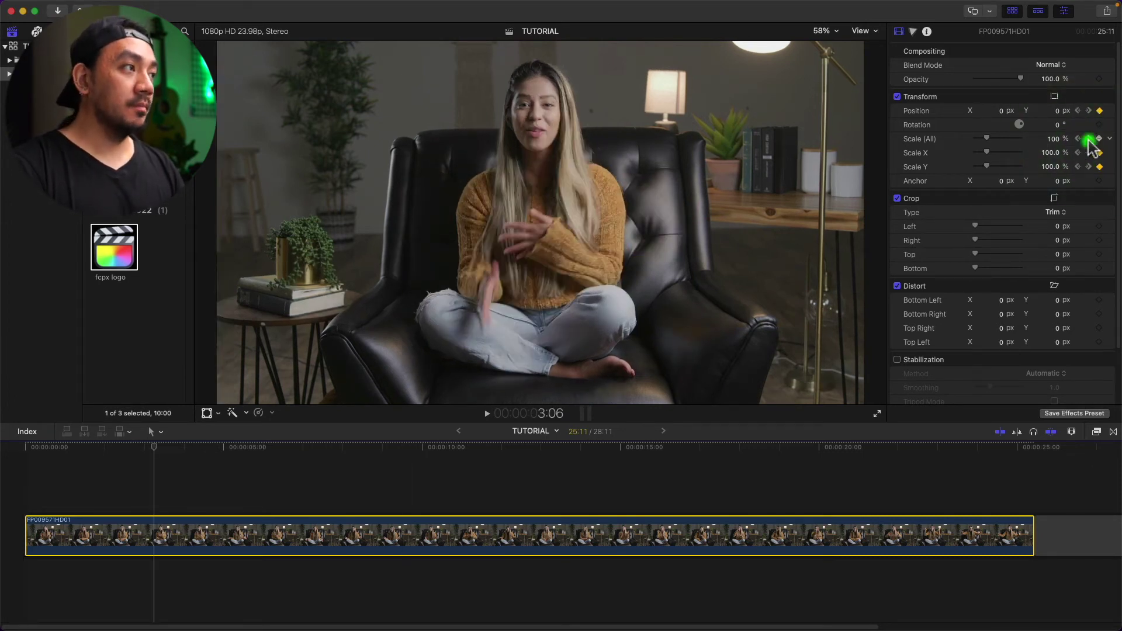
left_click(1088, 139)
left_click(1088, 138)
key("Home")
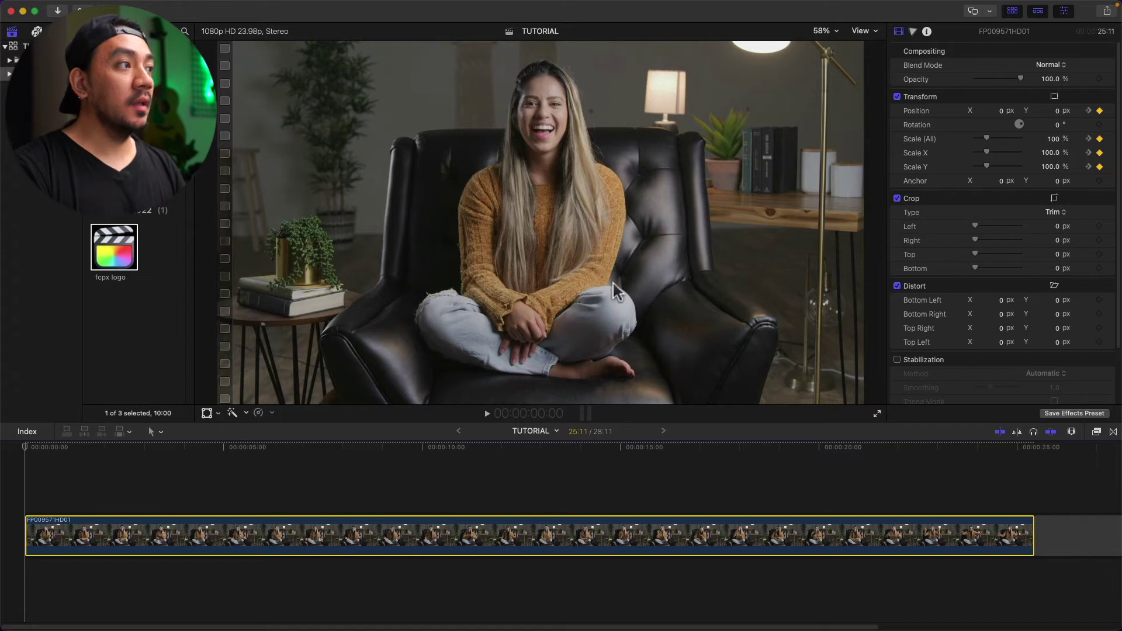
left_click(1089, 140)
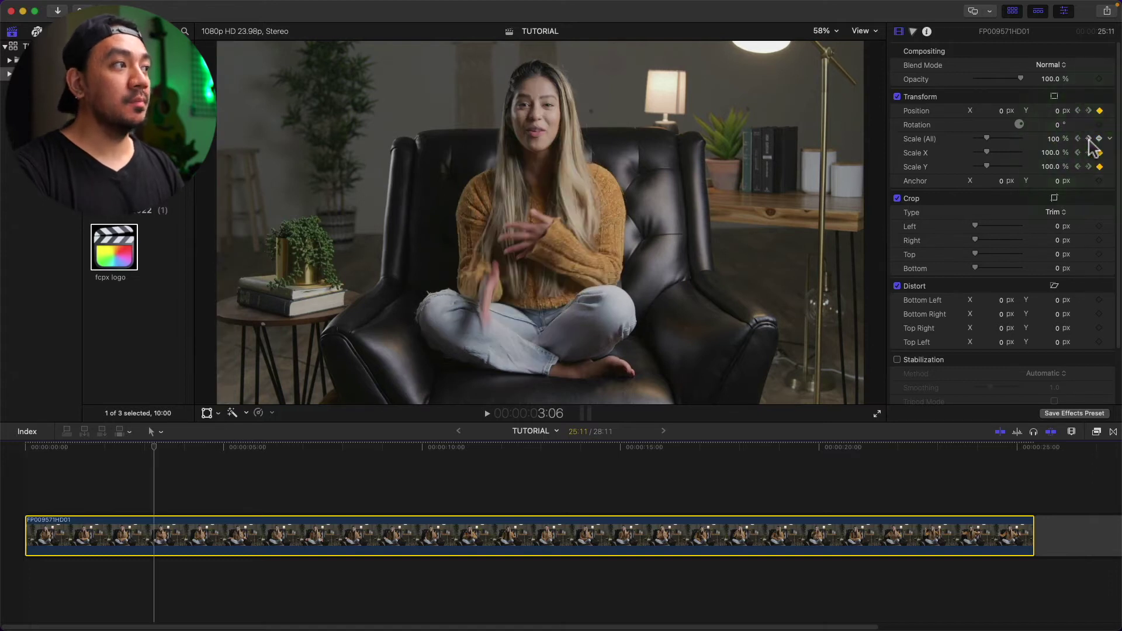
- At 3:06, scale the clip to 143% and set Position Y to -170
left_click(1055, 139)
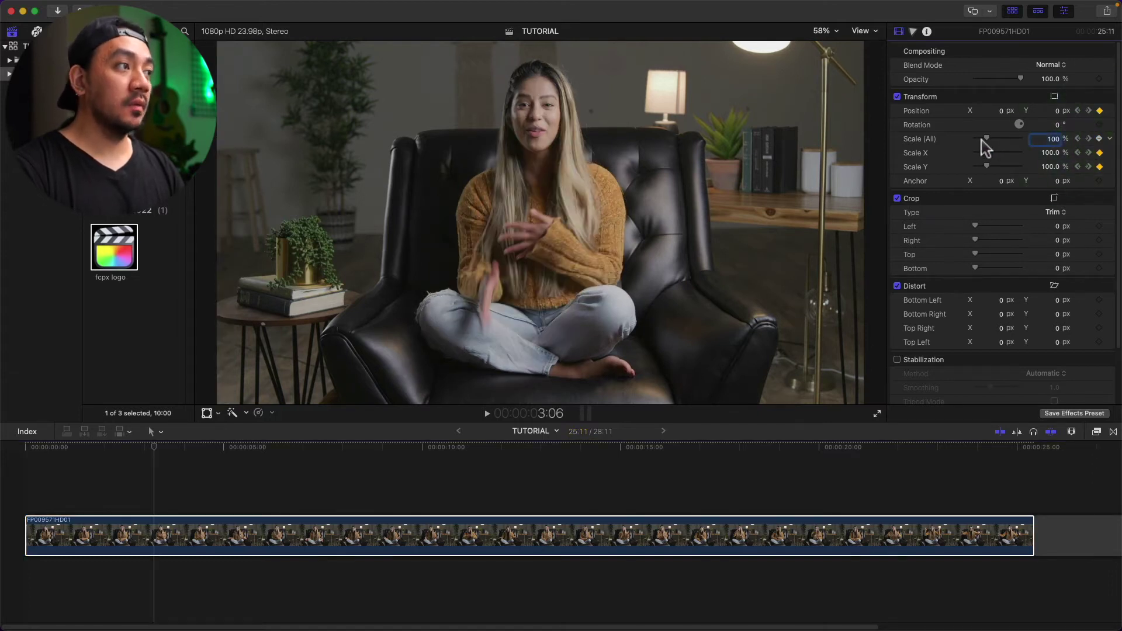
left_click_drag(986, 138, 991, 138)
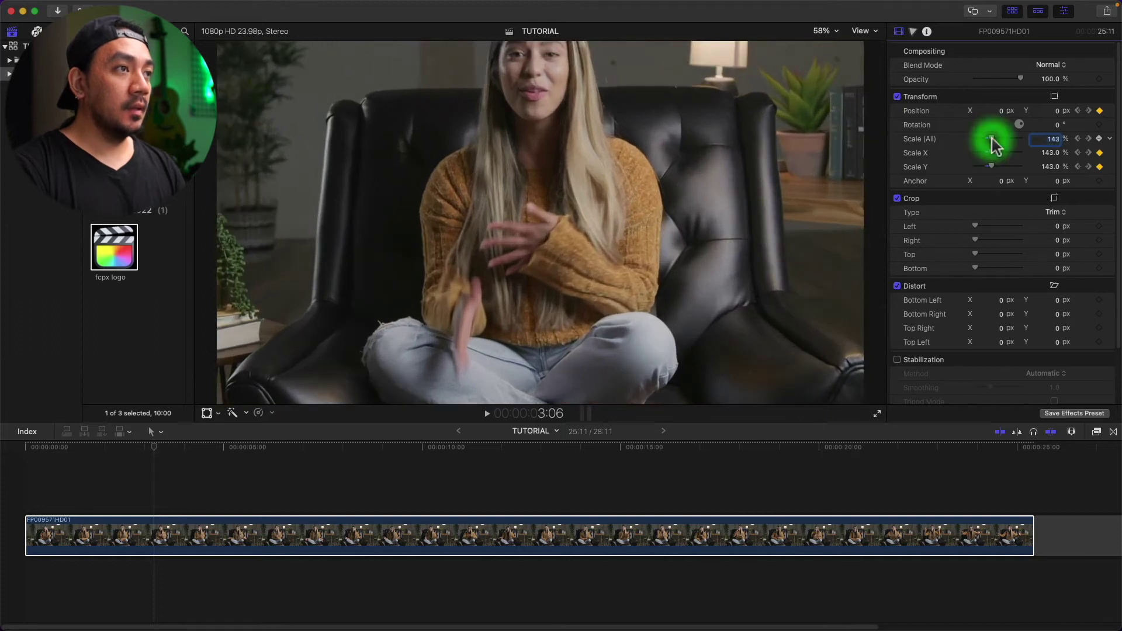
left_click(1056, 110)
type("-17")
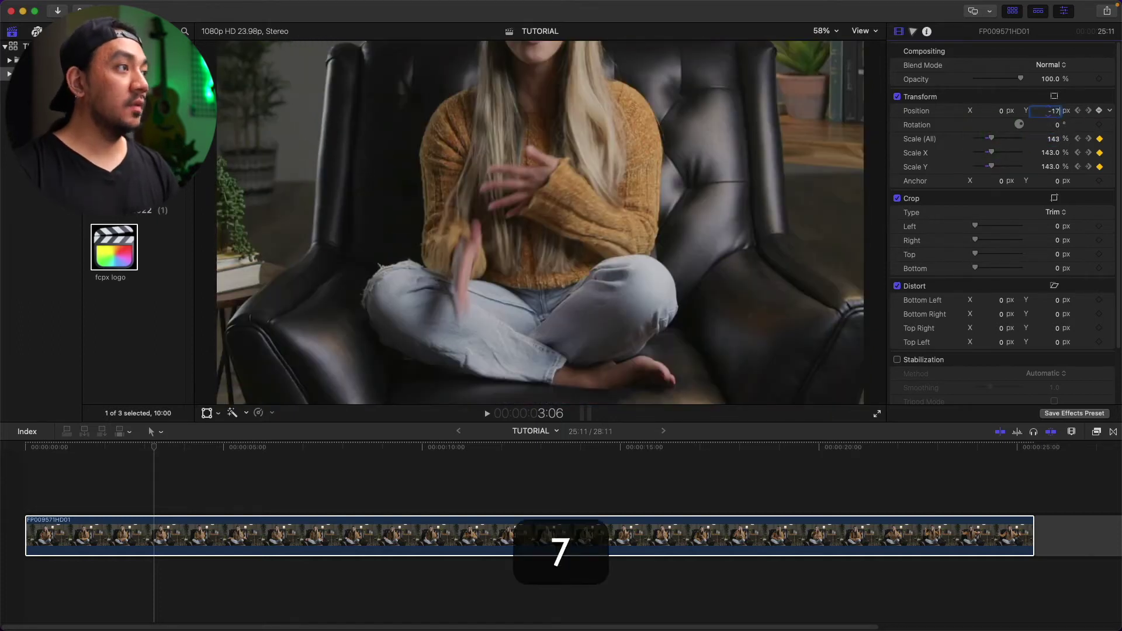
type("0")
key("Return")
left_click(1089, 110)
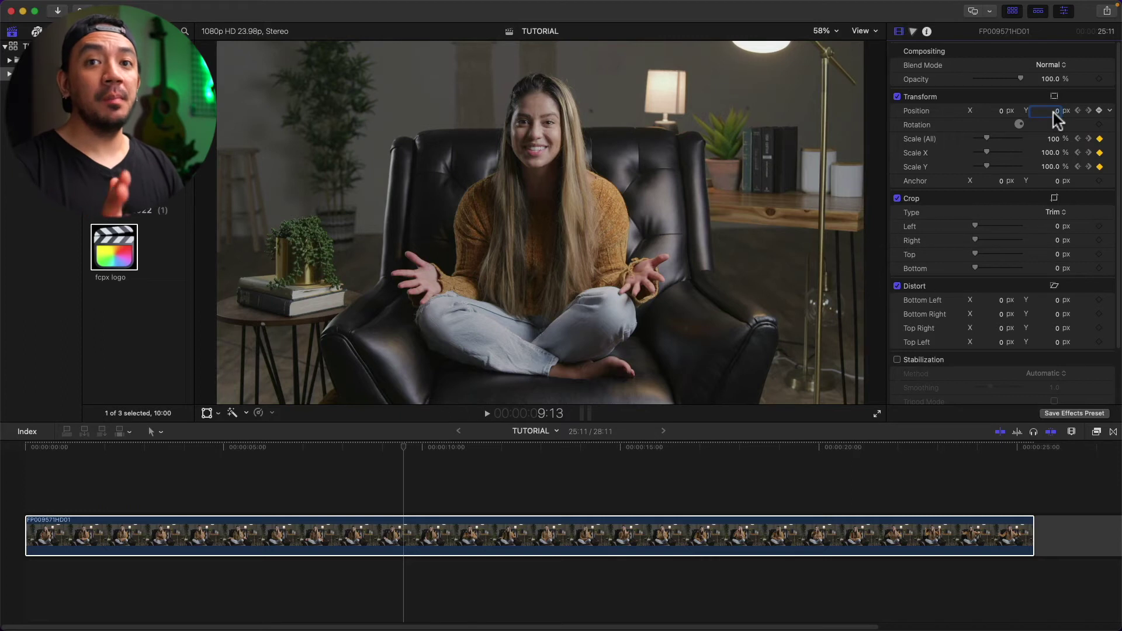
- Scrub back to the start and step through the keyframes to the clip's end
left_click_drag(408, 447, 24, 457)
left_click(1088, 111)
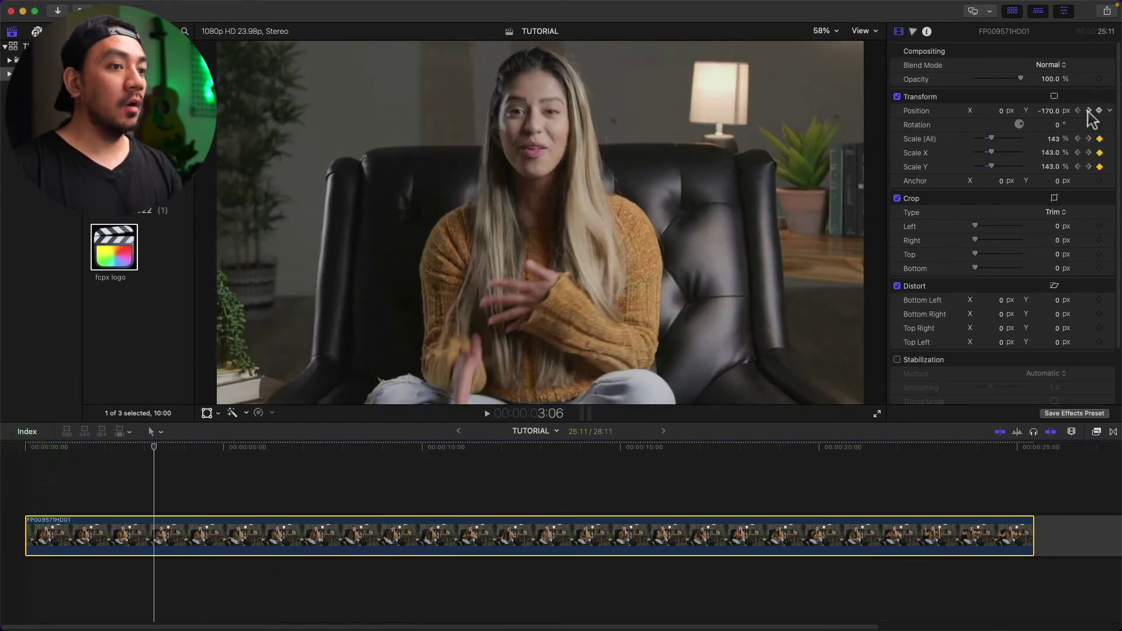
left_click(1089, 111)
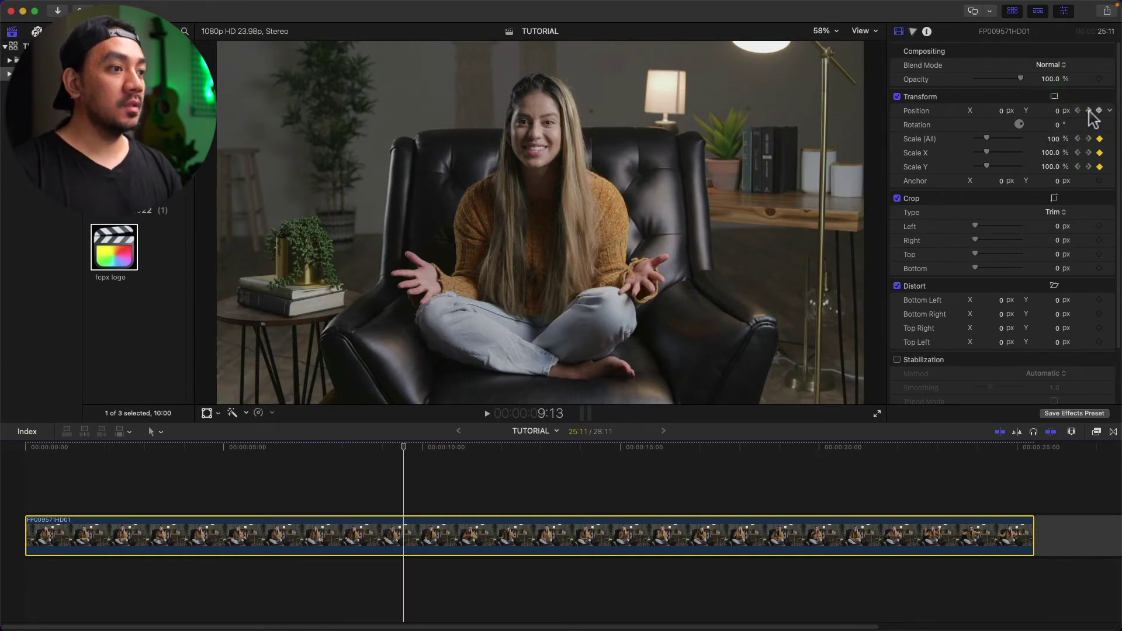
left_click(1089, 110)
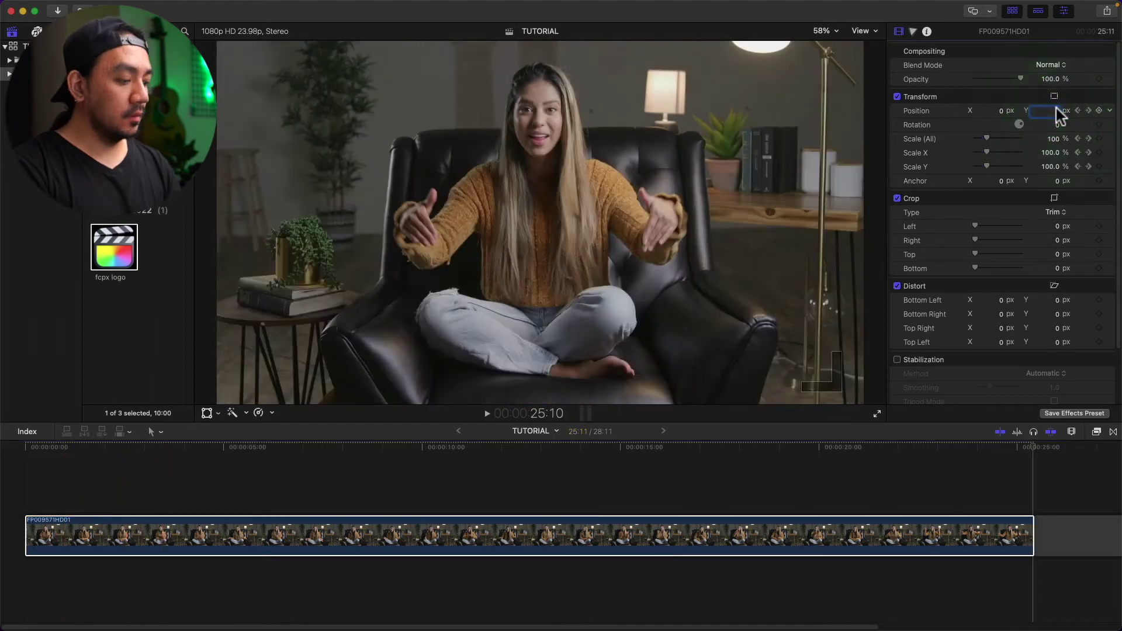
- At the end keyframe, set Position Y to -170 and Scale (All) to 100
left_click(1057, 108)
type("-170")
left_click(1052, 137)
type("100")
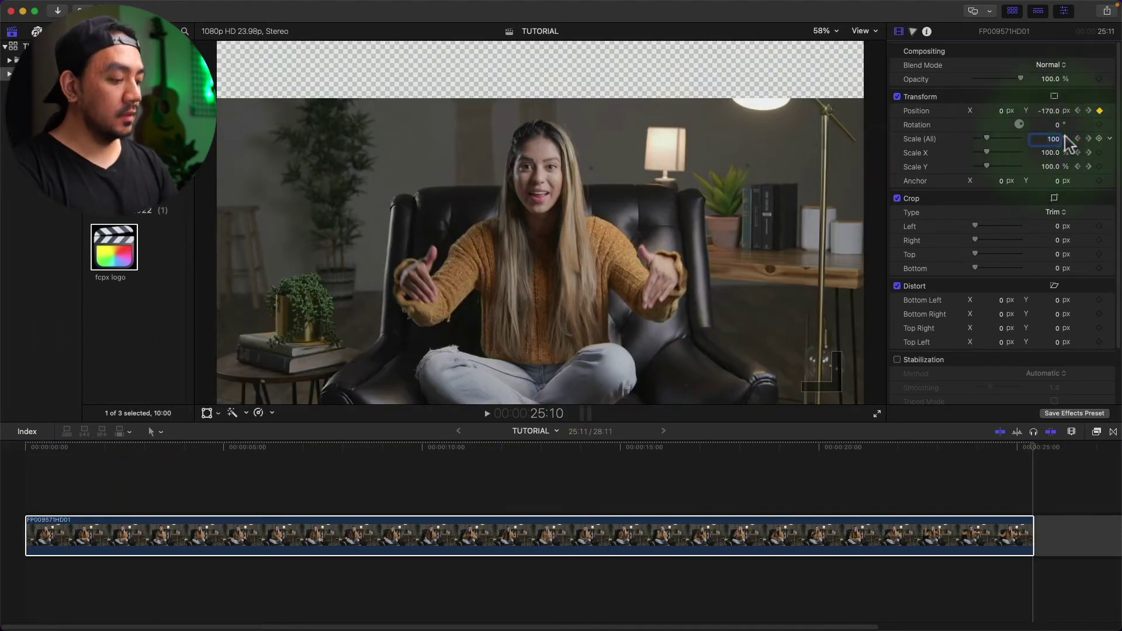
key("Return")
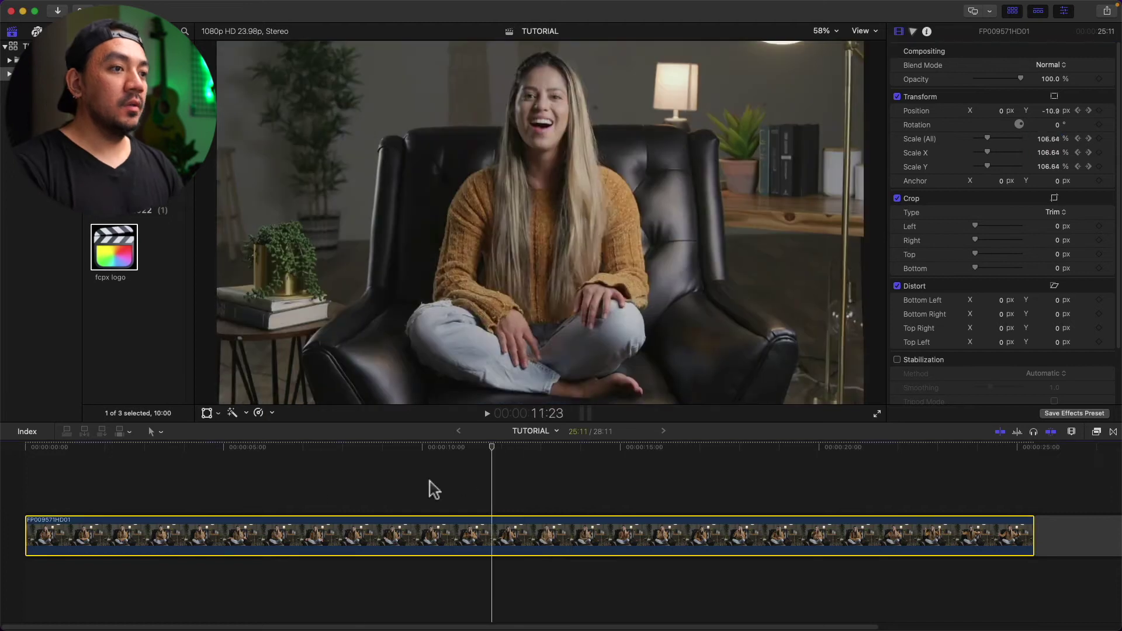
left_click(103, 489)
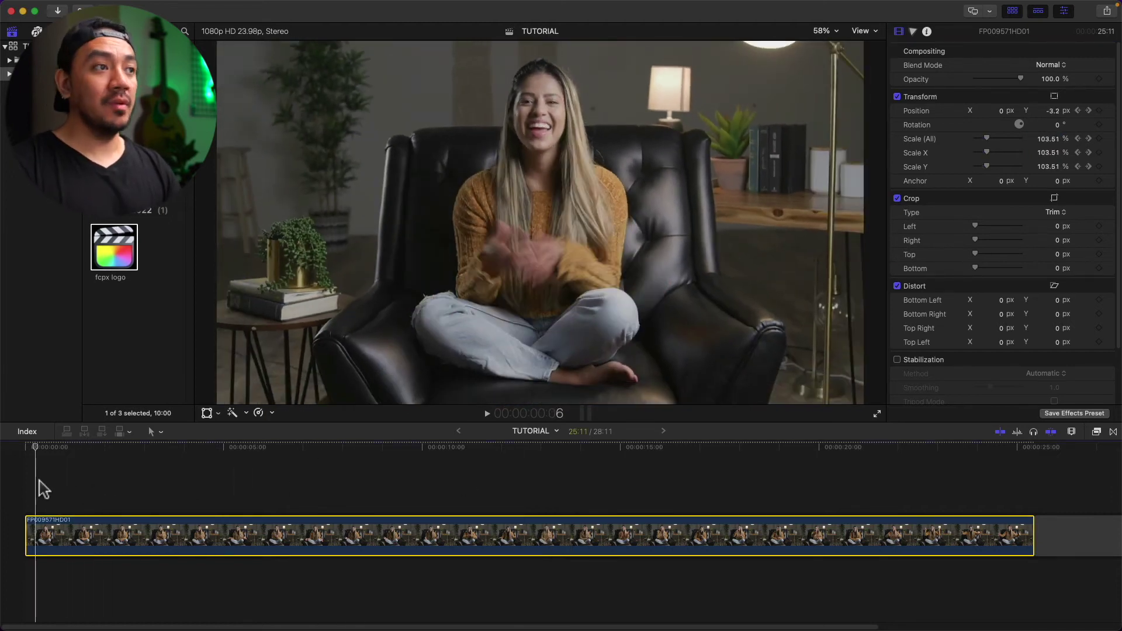
left_click(200, 481)
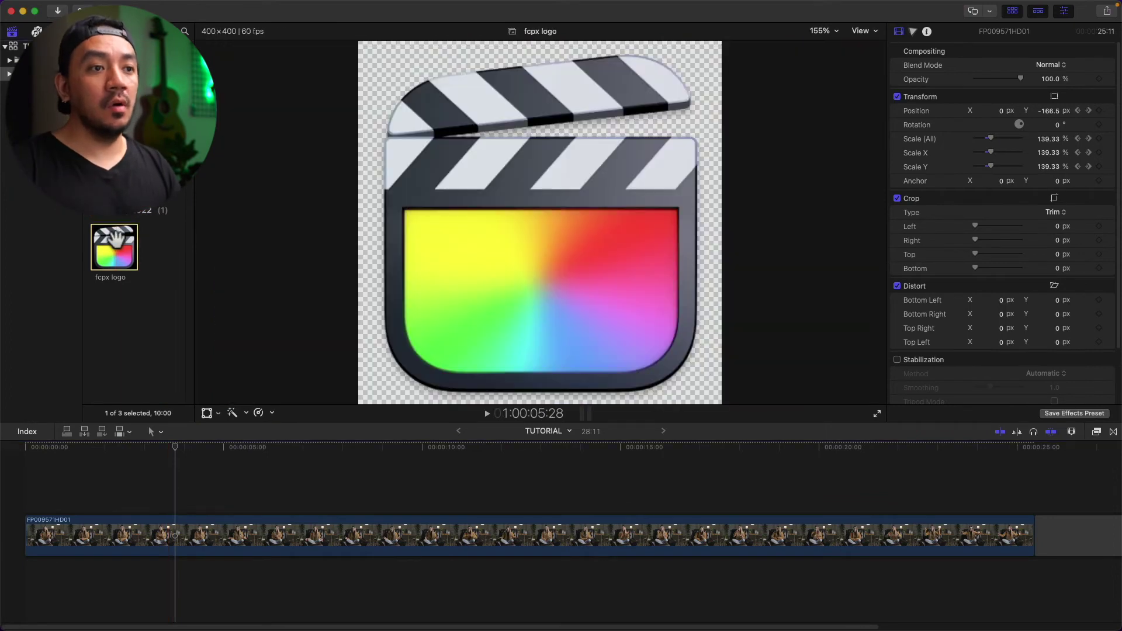
- Connect the fcpx logo above the interview clip and enable the viewer's Transform handles
left_click_drag(117, 237, 273, 488)
left_click(382, 490)
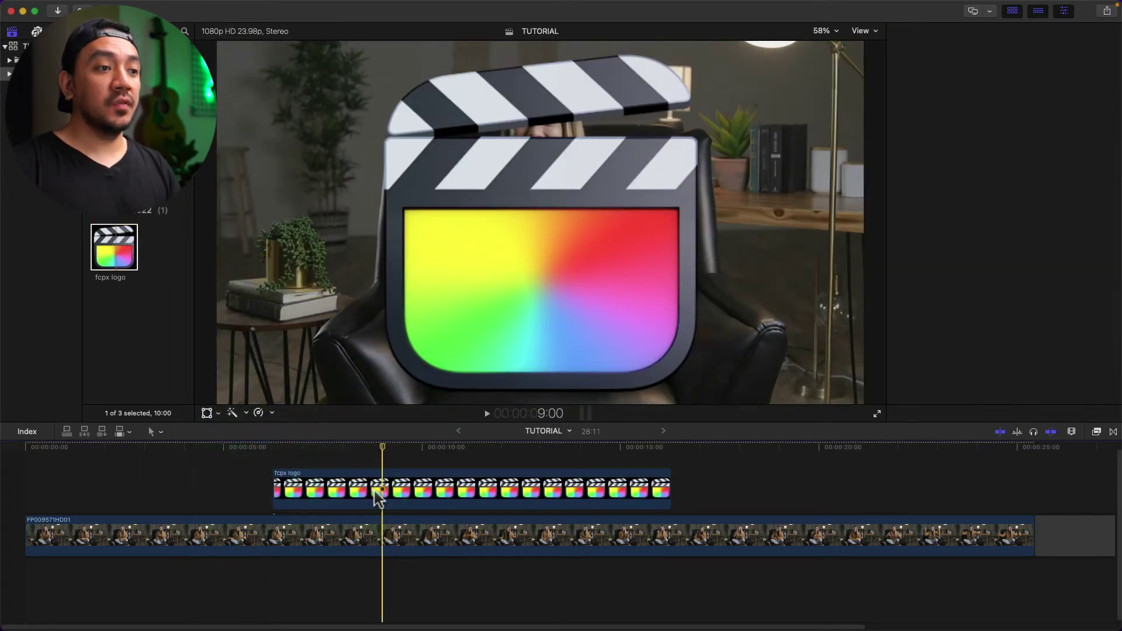
right_click(522, 181)
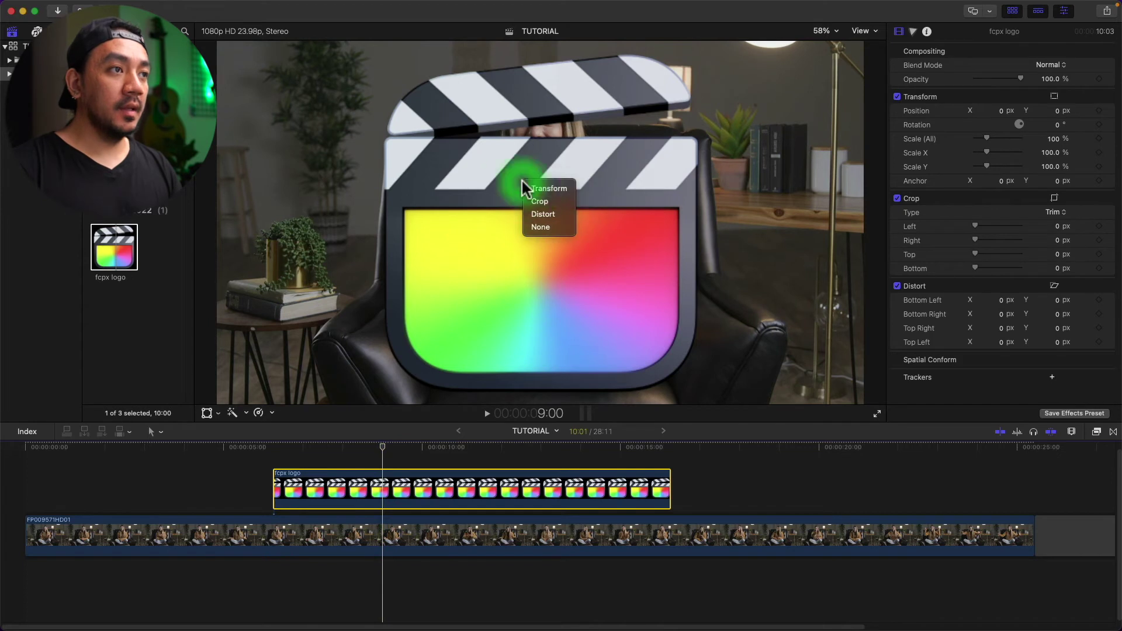
left_click(544, 188)
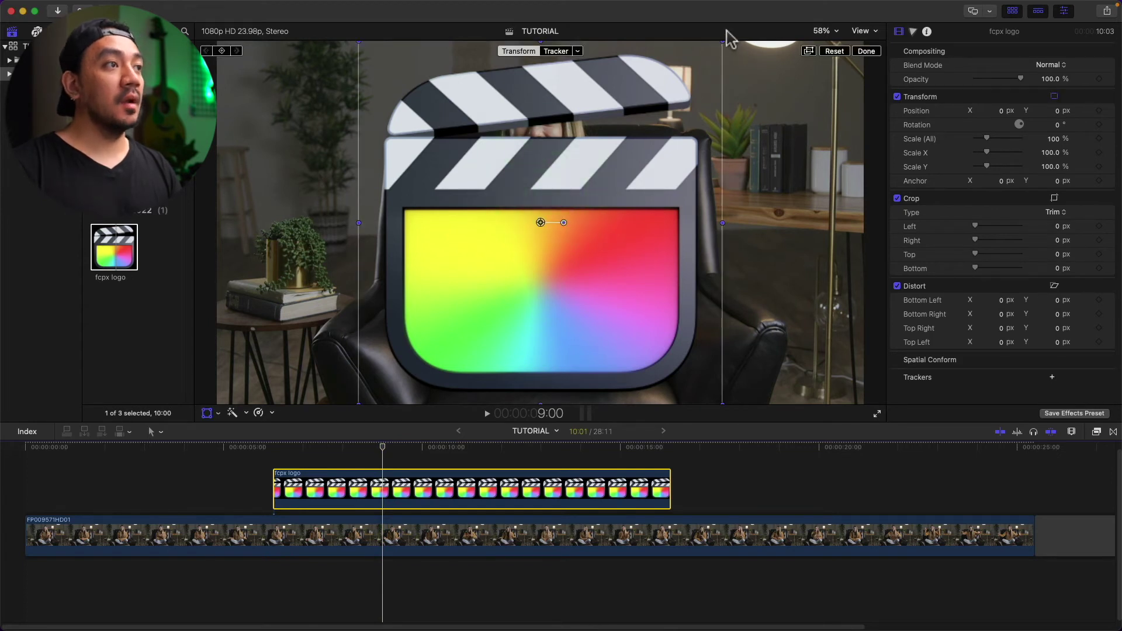
- Shrink the logo to 41.04% scale and move the playhead back to its start
left_click_drag(724, 43, 606, 150)
left_click(867, 50)
left_click(389, 490)
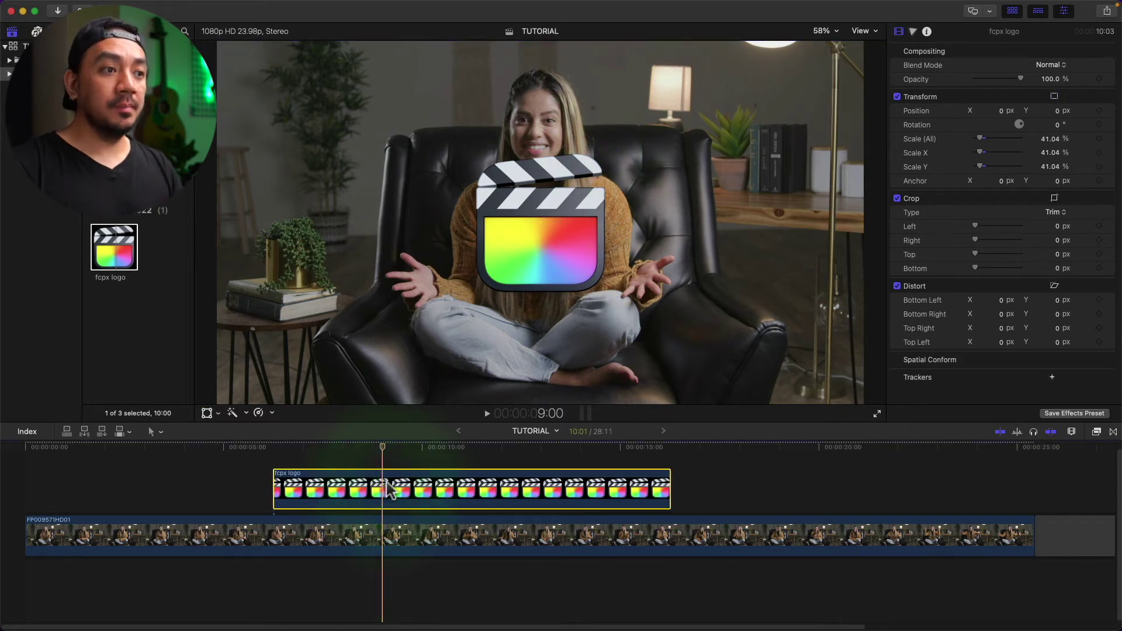
left_click_drag(384, 451, 277, 465)
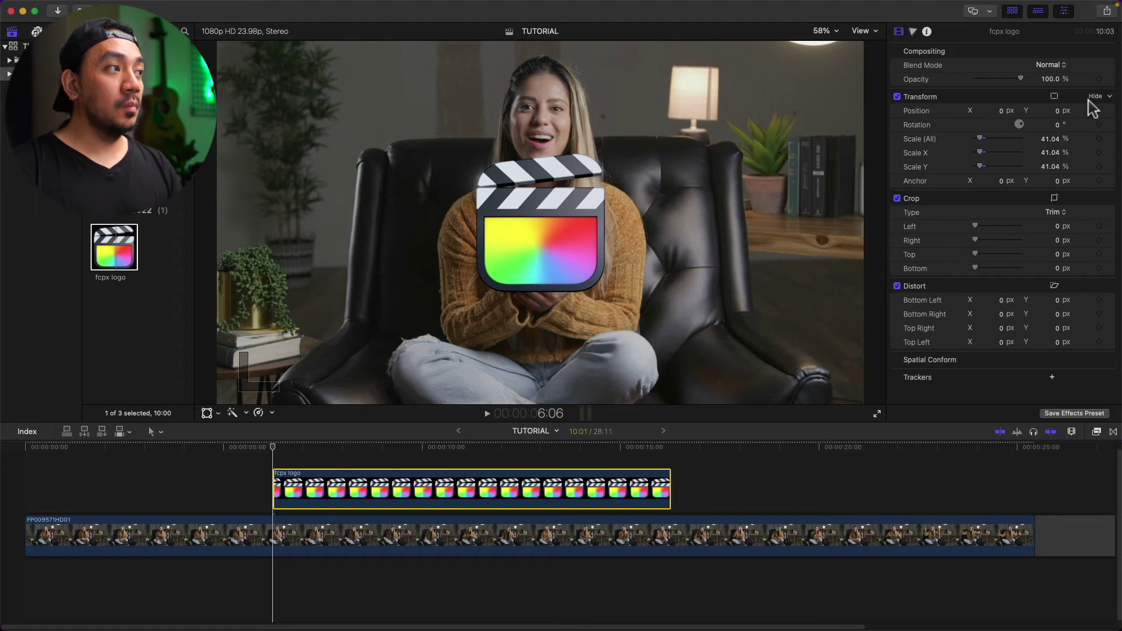
- Add a starting Transform keyframe on the logo and slide it left at 7:17
left_click(1110, 97)
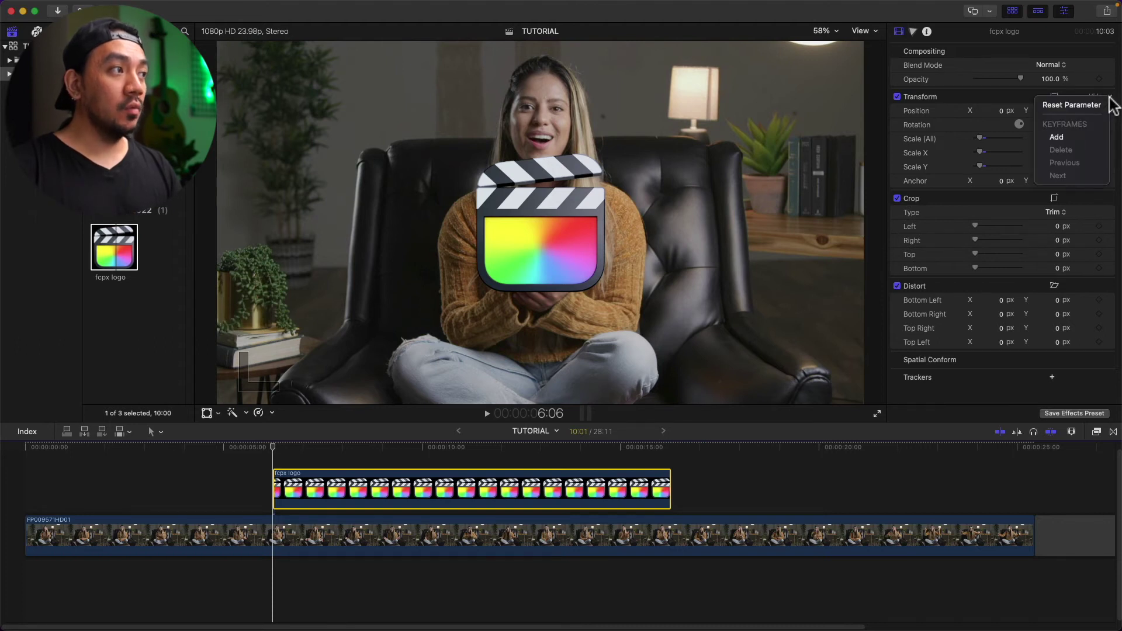
left_click(1071, 138)
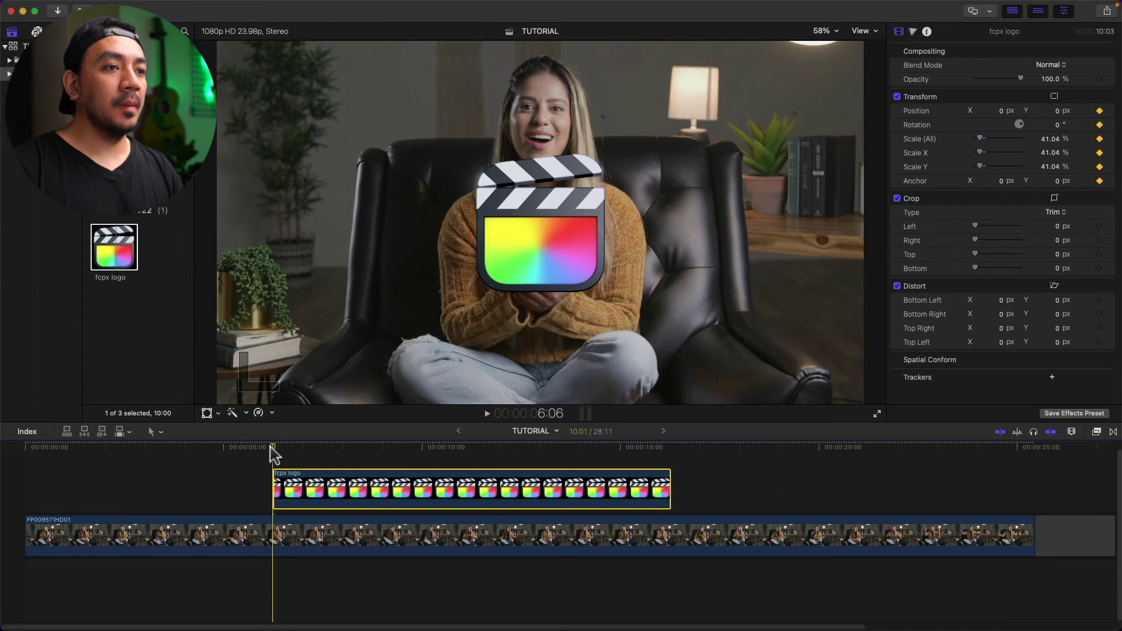
left_click(332, 452)
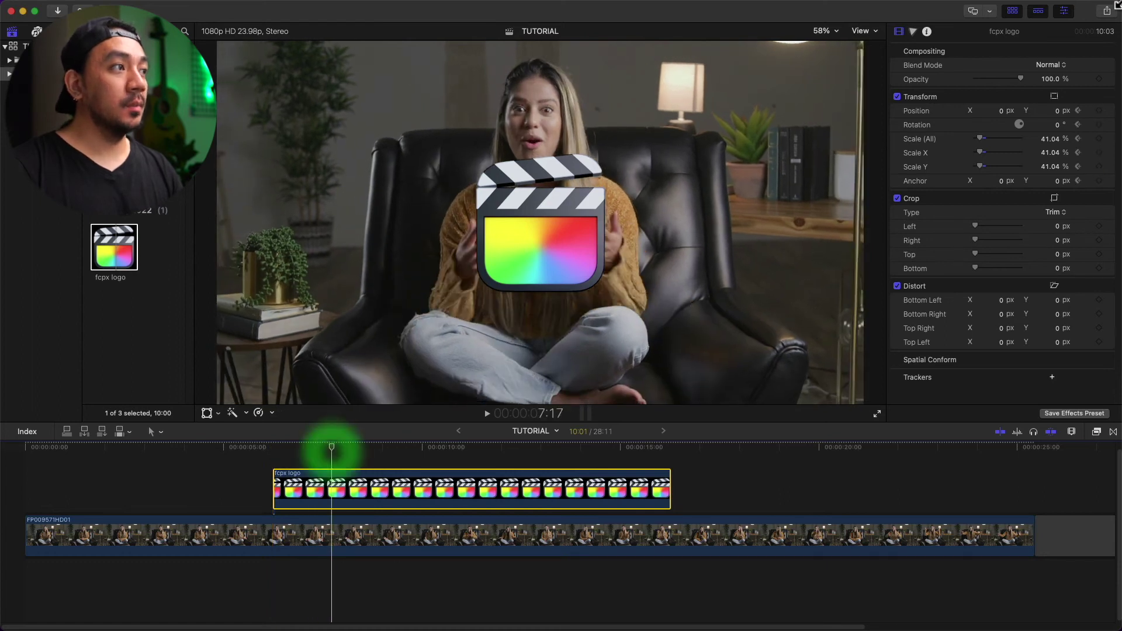
left_click_drag(1006, 112, 994, 113)
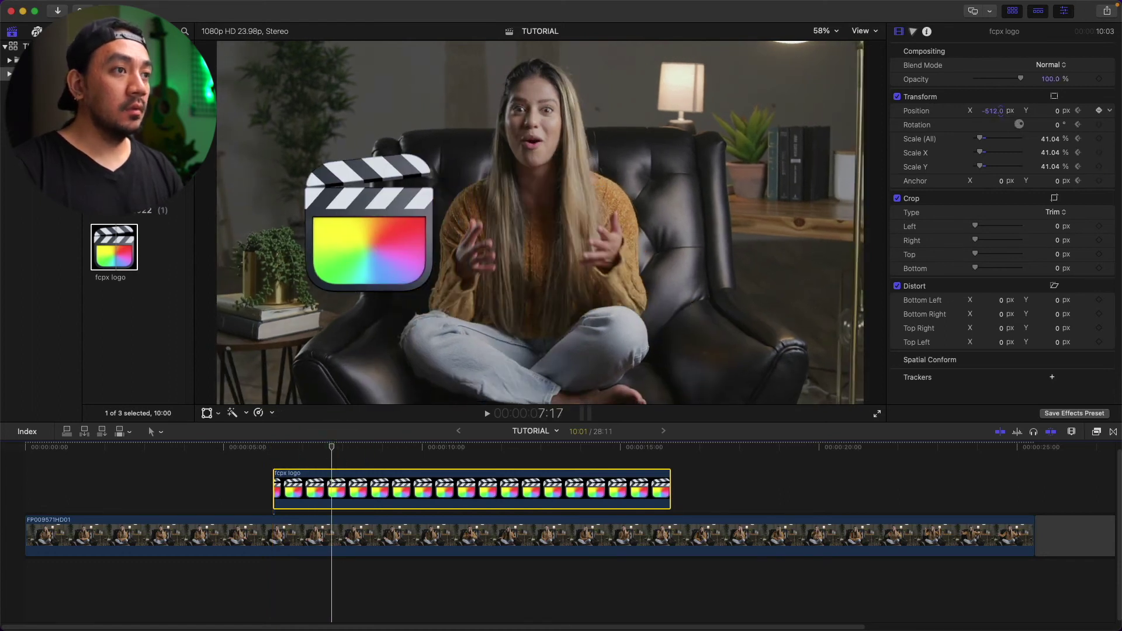
- Shift the logo right of centre at 12:01, then further right to 562 px at 13:23
left_click(408, 451)
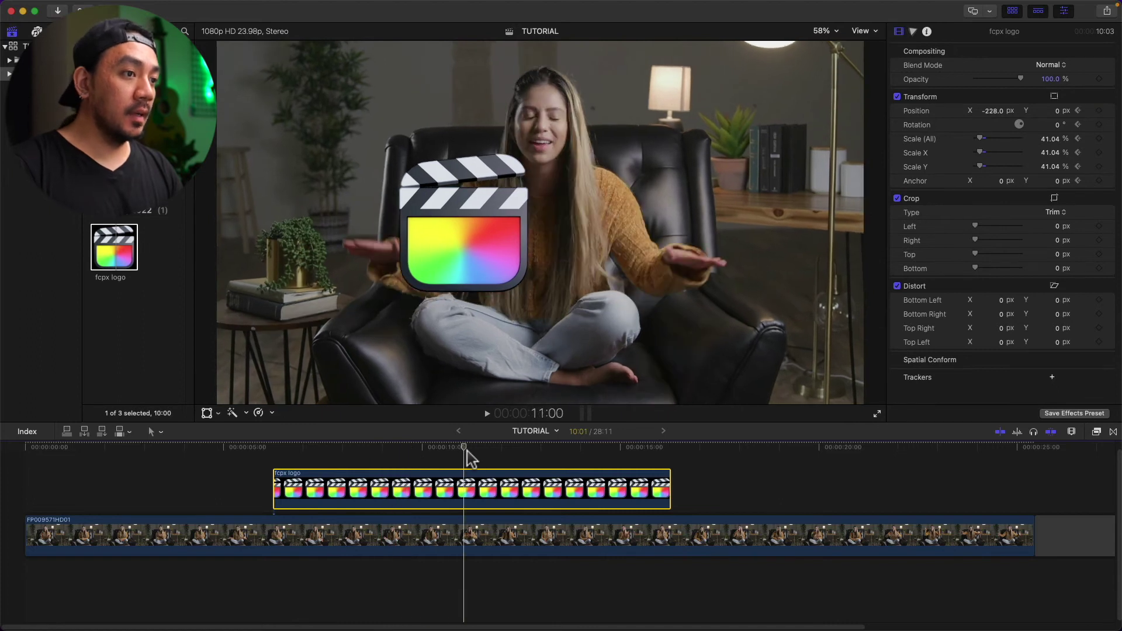
left_click(502, 451)
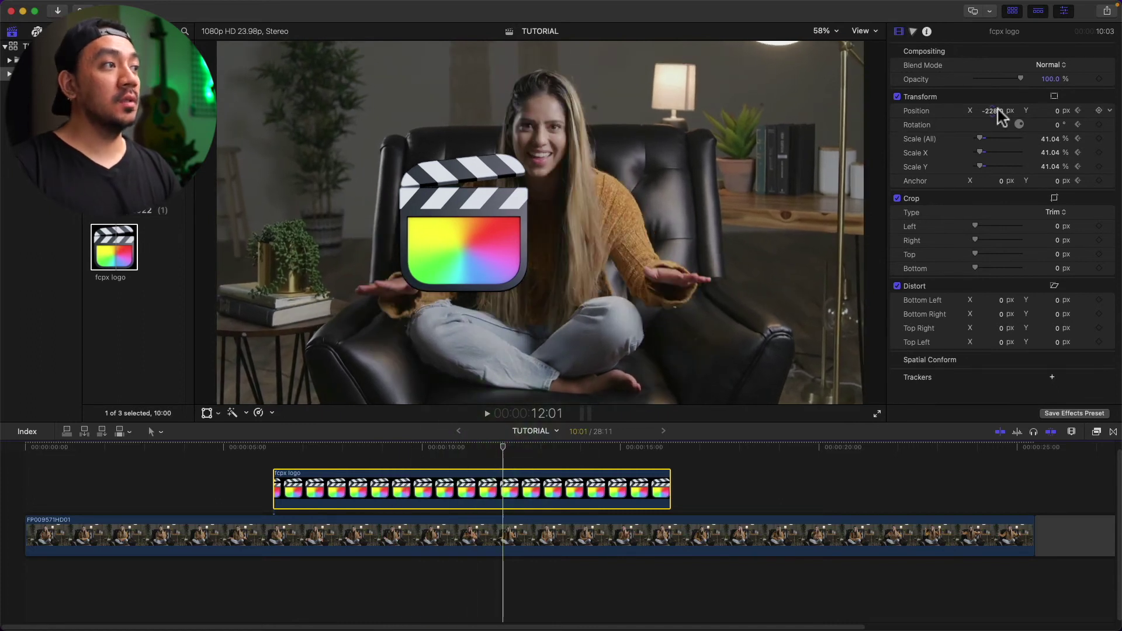
left_click_drag(992, 110, 1029, 111)
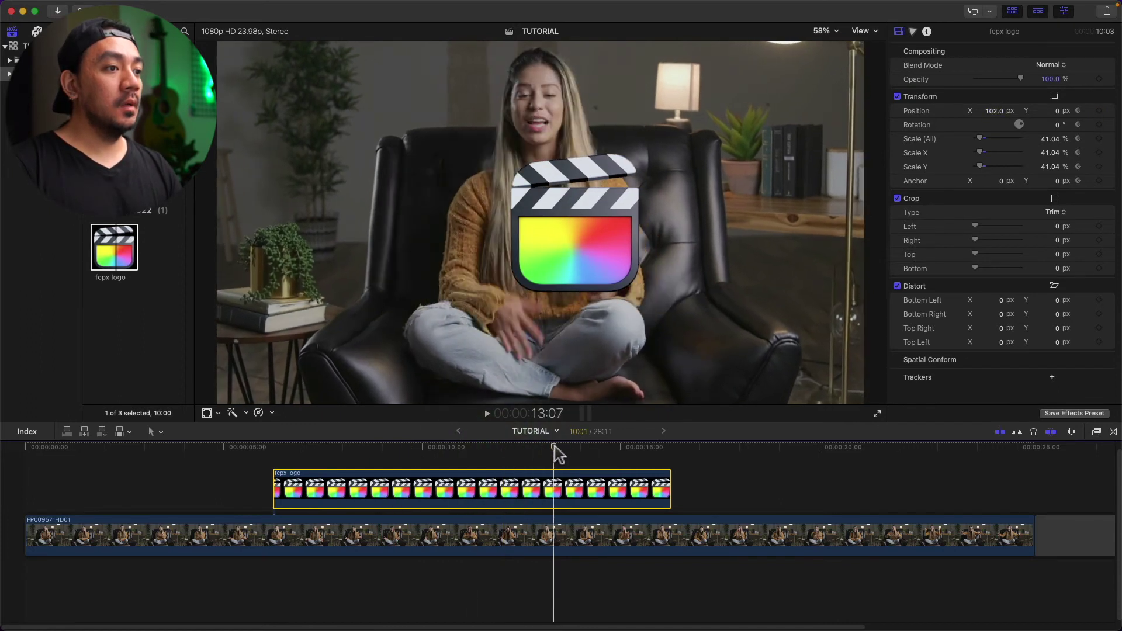
left_click(579, 450)
left_click_drag(995, 110, 1034, 66)
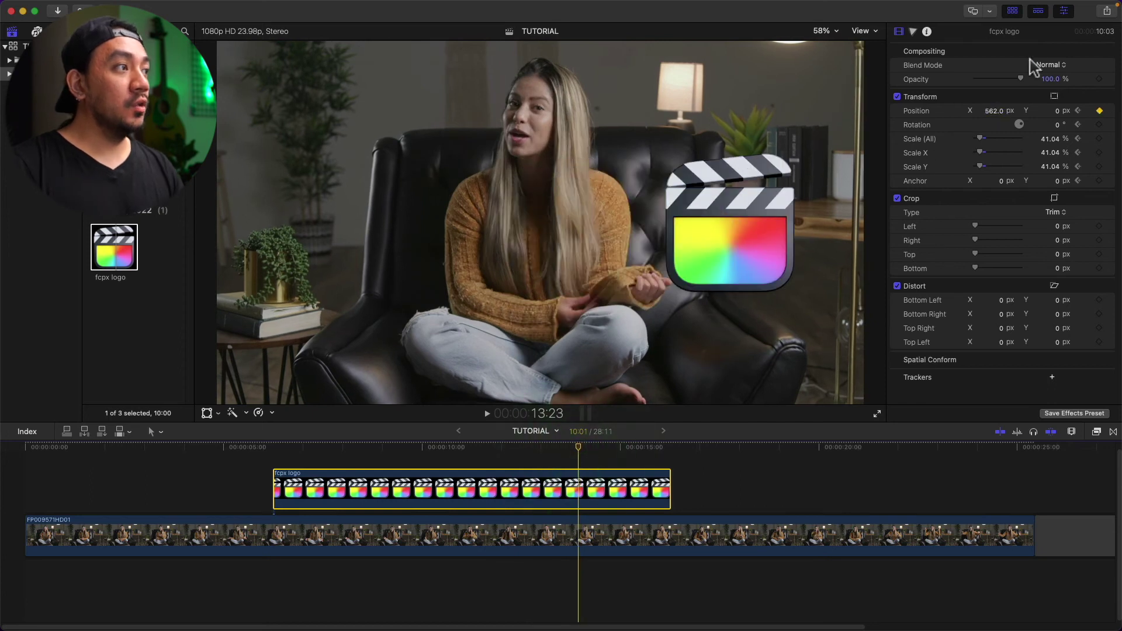
- Step back to the first keyframe, reselect the logo and show its Video Animation lane
left_click(1078, 111)
left_click(1079, 110)
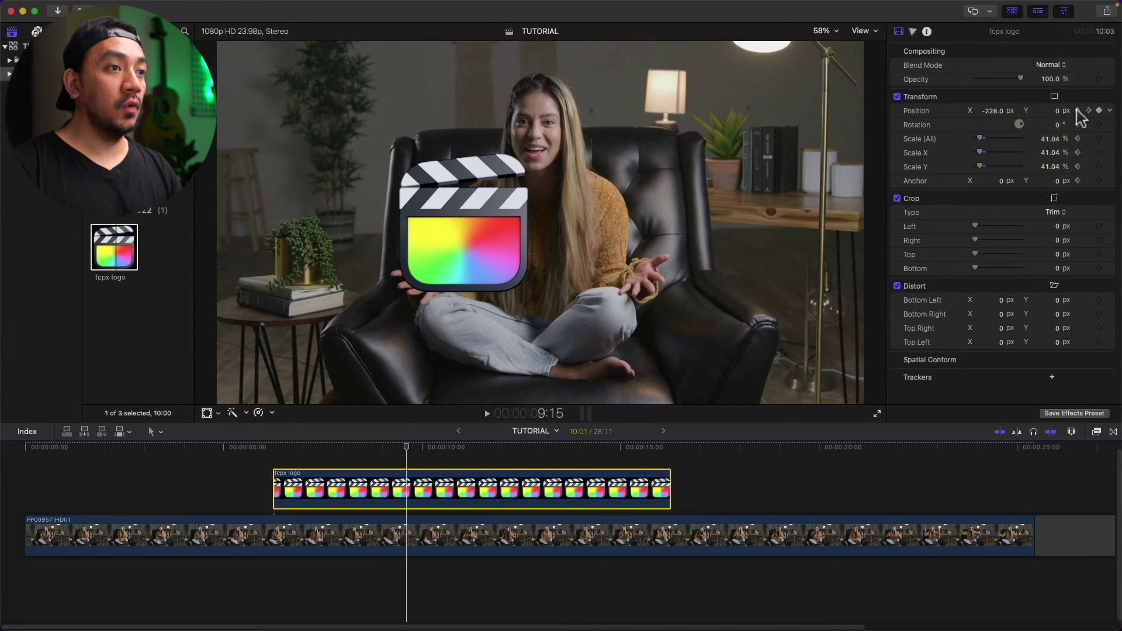
left_click(1078, 111)
left_click(1078, 111)
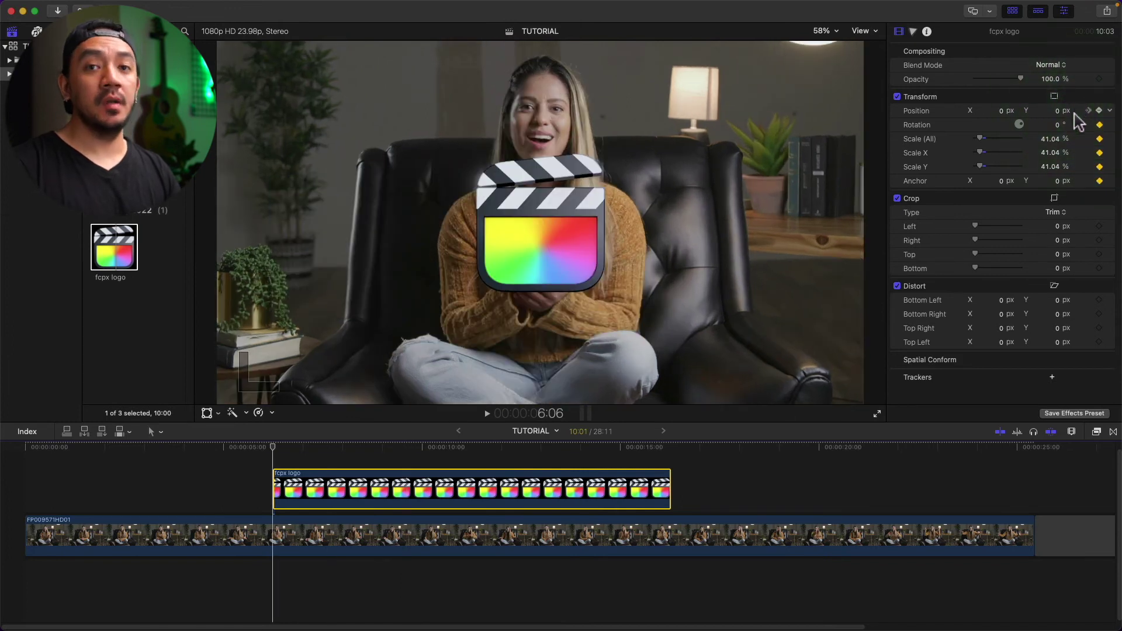
left_click(229, 490)
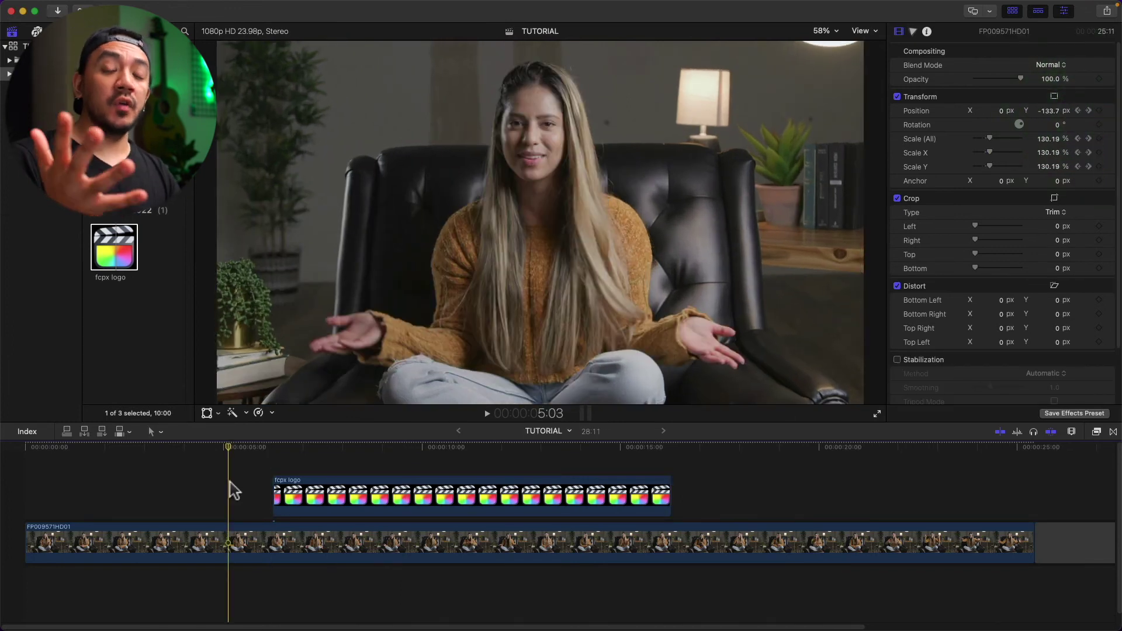
left_click(375, 496)
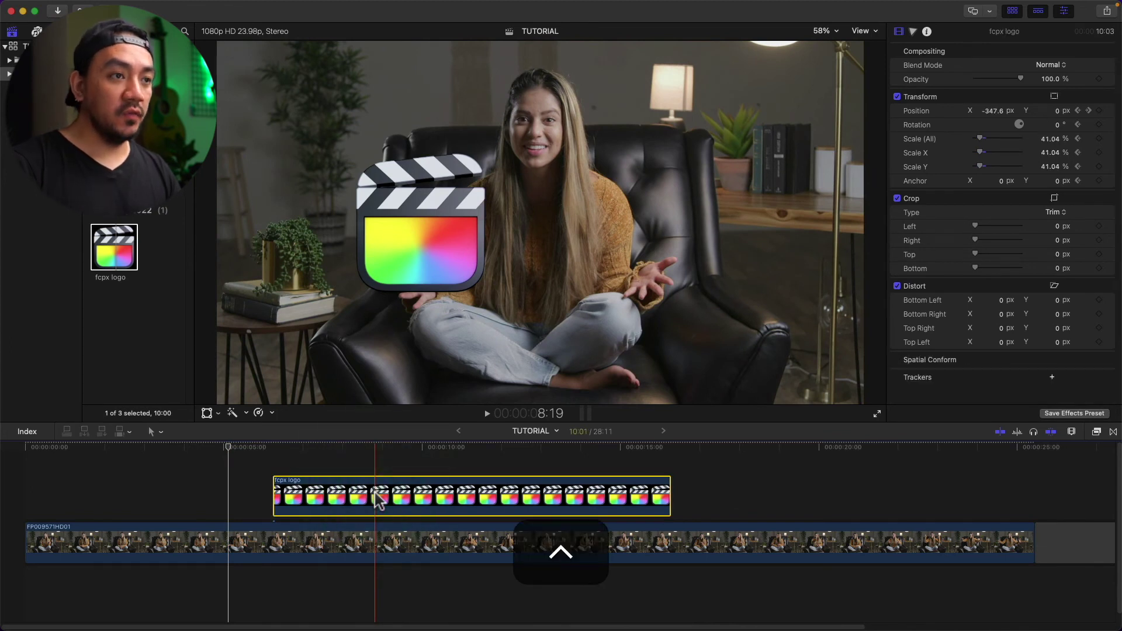
key("ctrl+v")
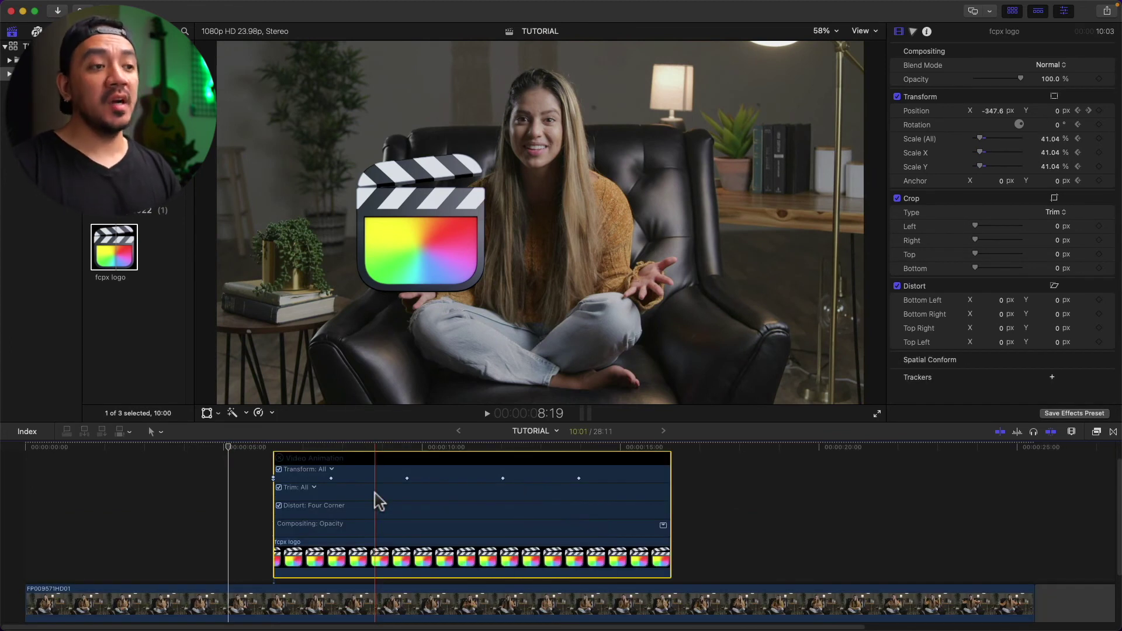
- Drag the logo's Transform keyframes: the 12:01 one slightly earlier, the last toward the clip end
left_click(333, 475)
left_click(326, 478)
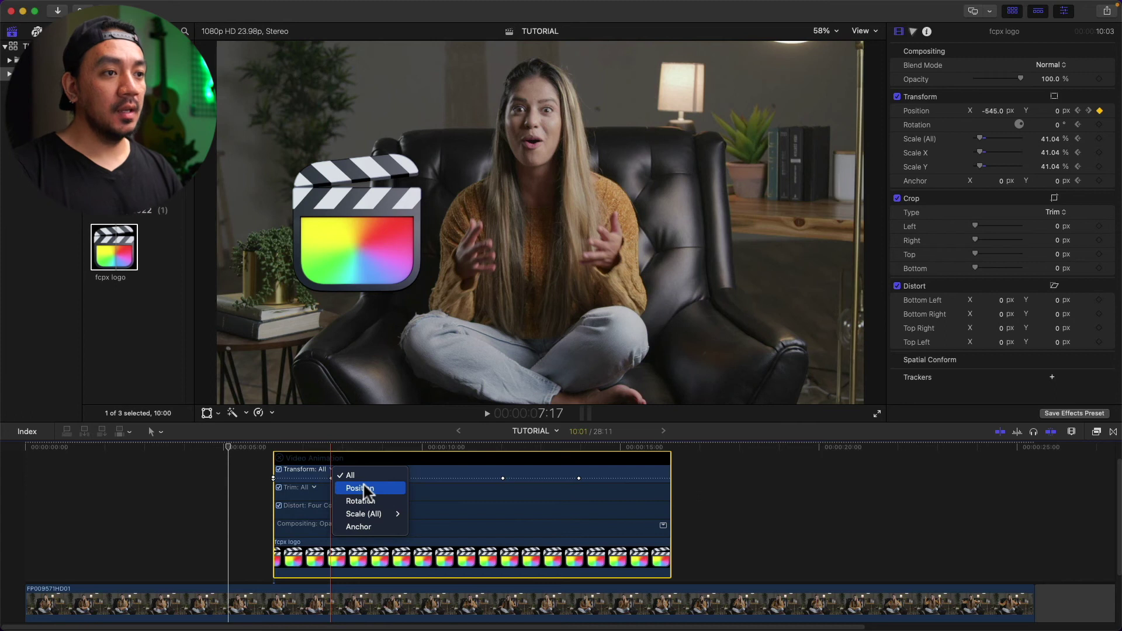
left_click(393, 475)
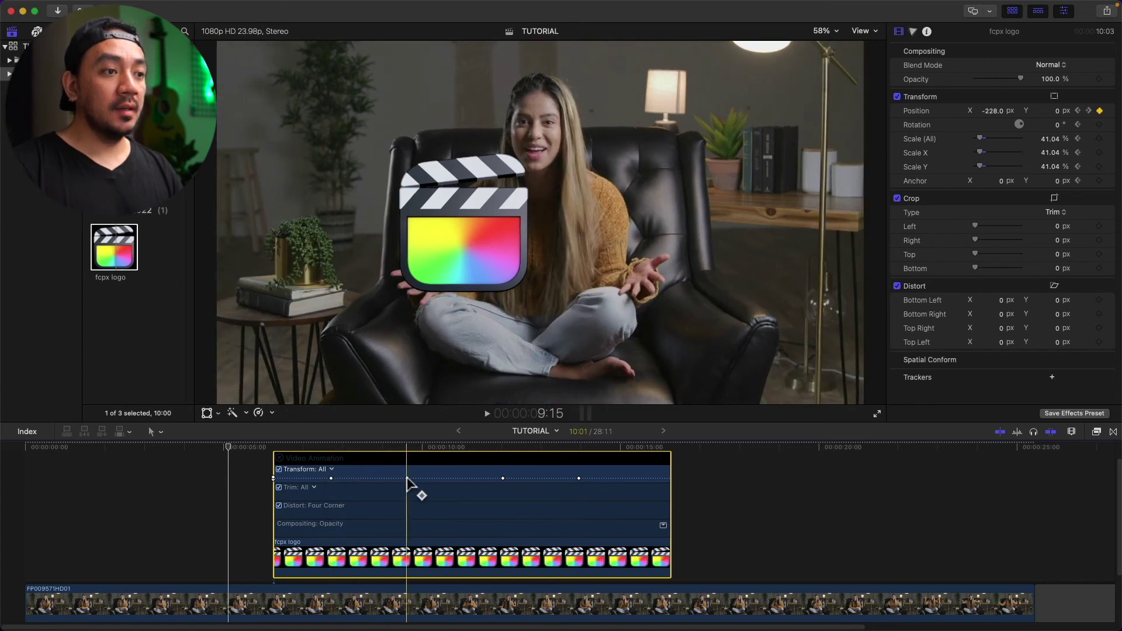
left_click(407, 478)
mouse_move(408, 478)
left_mouse_down()
mouse_move(377, 479)
mouse_move(408, 478)
left_mouse_up()
left_click_drag(504, 478, 473, 478)
left_click_drag(579, 478, 630, 478)
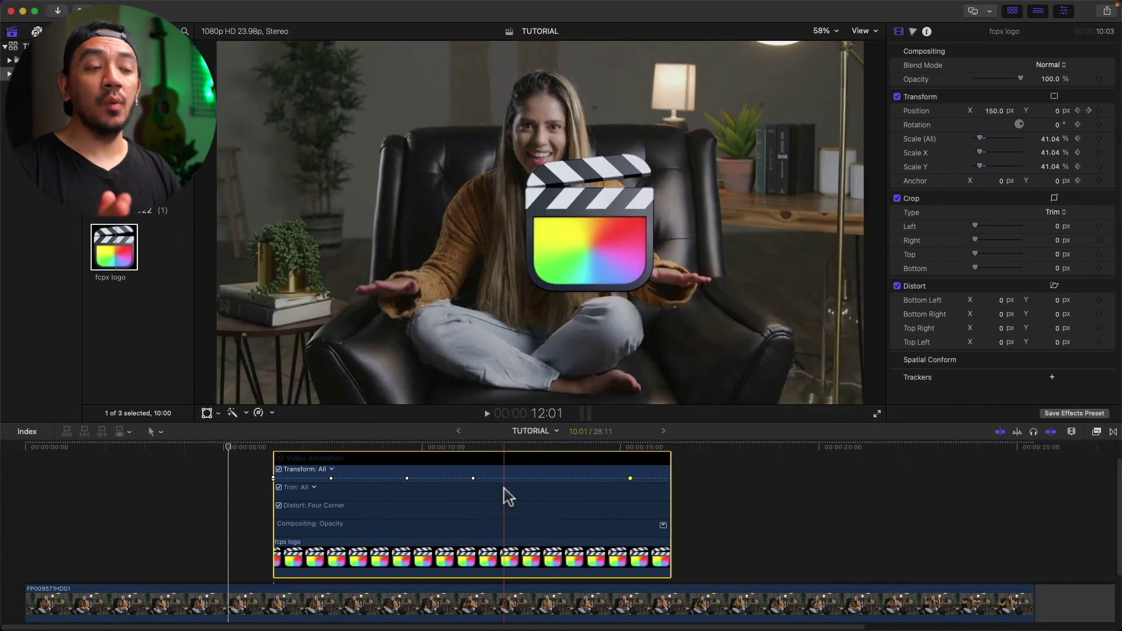
- Delete the middle Transform keyframe on the logo and close the Video Animation editor
right_click(474, 479)
left_click(408, 479)
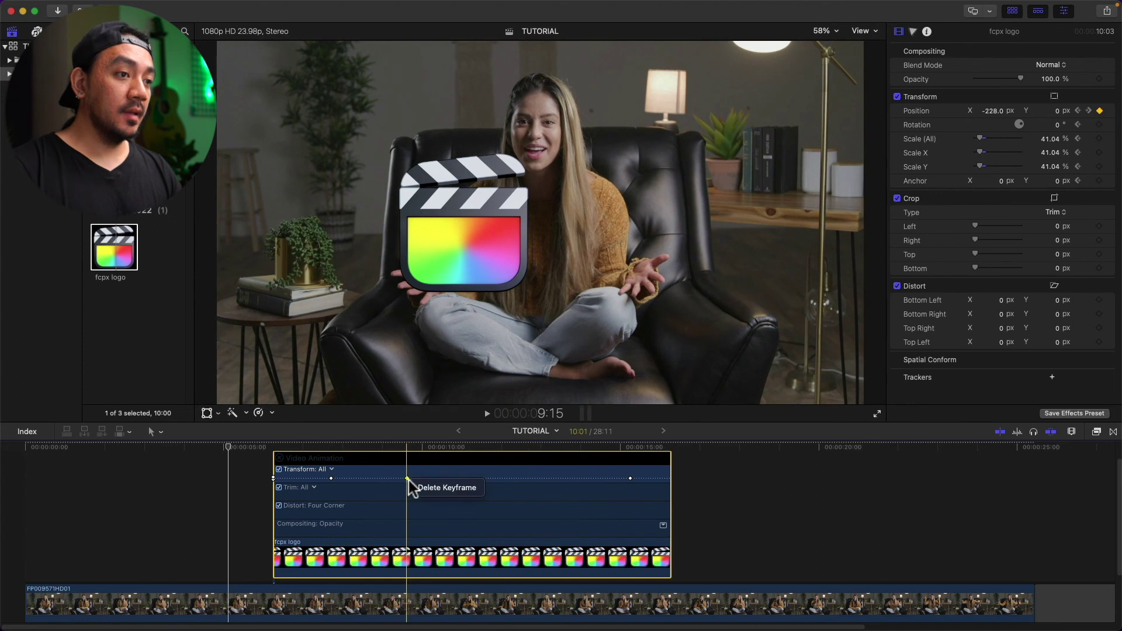
left_click(422, 489)
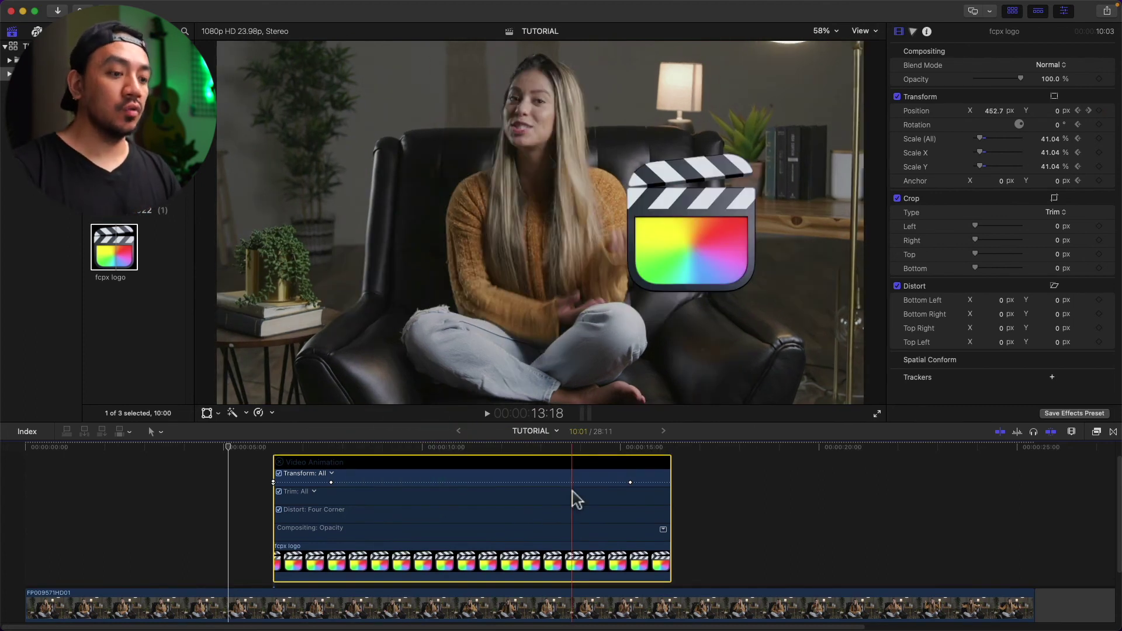
key("ctrl+v")
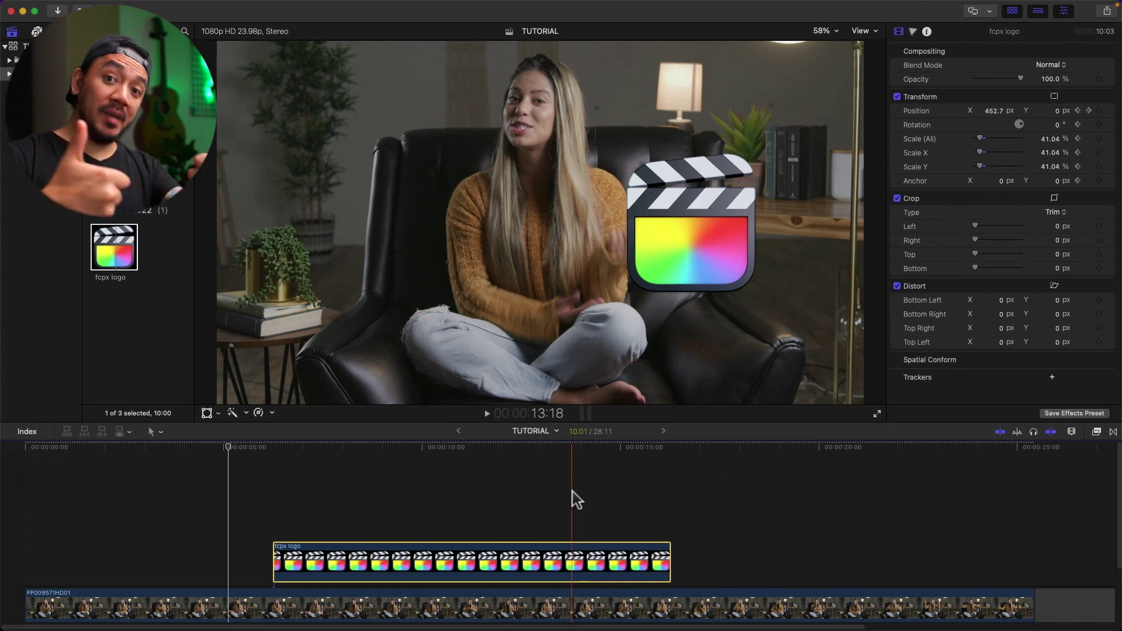